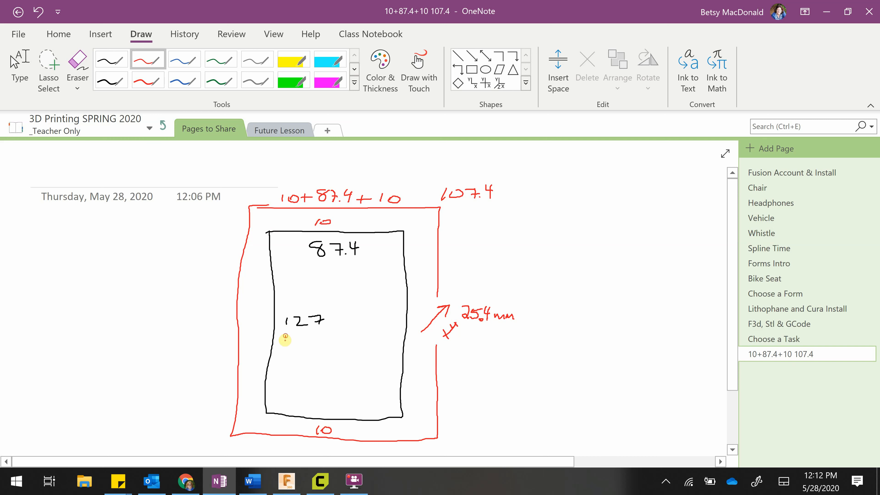
# - Handwrite +20 and the sum 147 beneath the 127, then note the outer dimensions 110 w, 30 d and 150 h beside the sketch
pyautogui.moveTo(285, 338)
pyautogui.mouseDown()
pyautogui.moveTo(309, 342)
pyautogui.moveTo(315, 331)
pyautogui.mouseUp()
pyautogui.moveTo(274, 354)
pyautogui.mouseDown()
pyautogui.moveTo(322, 354)
pyautogui.moveTo(285, 370)
pyautogui.moveTo(306, 365)
pyautogui.moveTo(301, 371)
pyautogui.mouseUp()
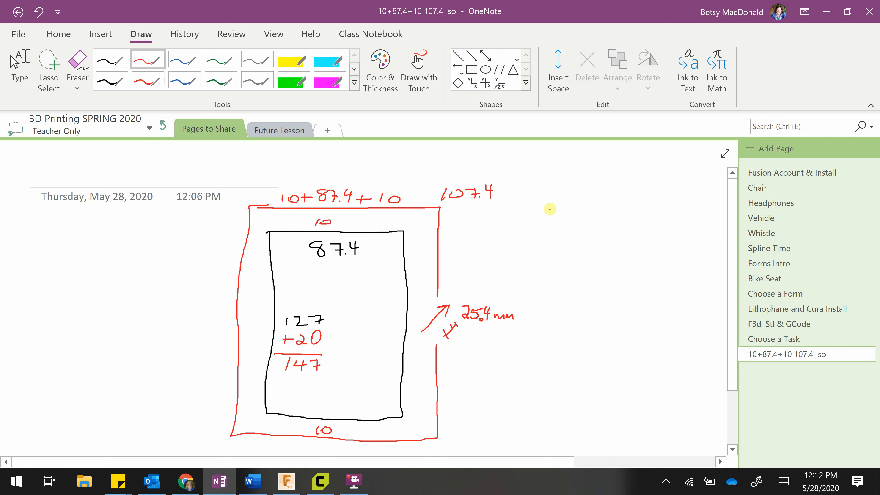
pyautogui.moveTo(553, 188)
pyautogui.mouseDown()
pyautogui.moveTo(551, 202)
pyautogui.moveTo(574, 191)
pyautogui.moveTo(620, 196)
pyautogui.mouseUp()
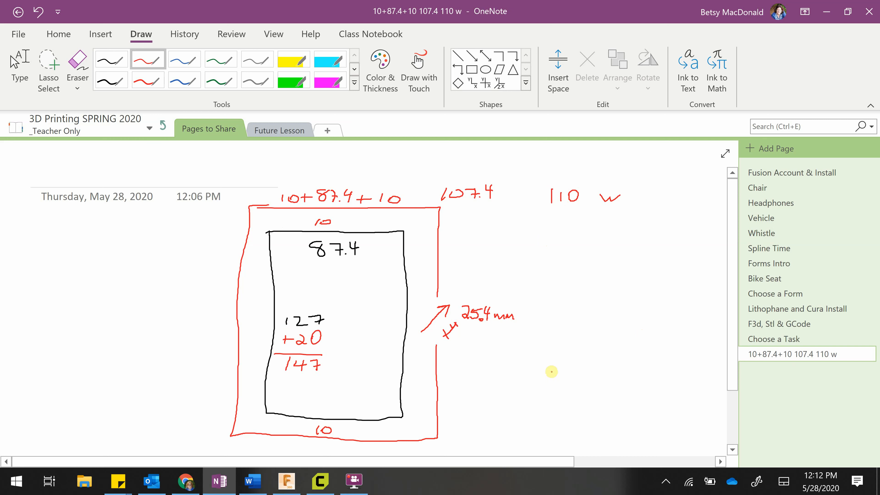
pyautogui.moveTo(540, 377)
pyautogui.mouseDown()
pyautogui.moveTo(539, 386)
pyautogui.moveTo(573, 377)
pyautogui.mouseUp()
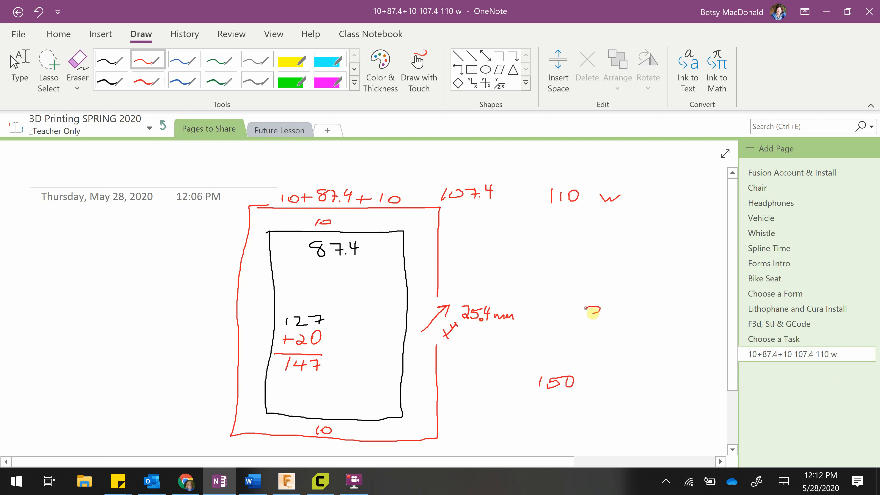
pyautogui.moveTo(593, 313)
pyautogui.mouseDown()
pyautogui.moveTo(634, 321)
pyautogui.moveTo(648, 308)
pyautogui.moveTo(644, 328)
pyautogui.mouseUp()
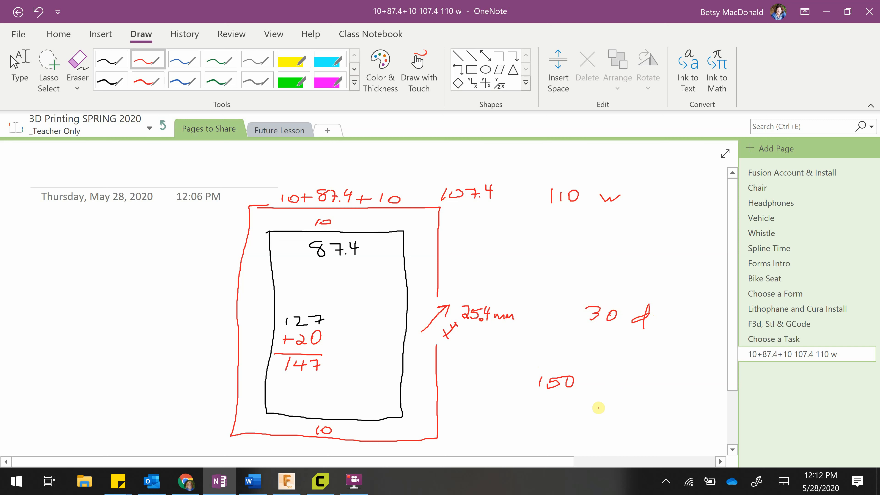
pyautogui.moveTo(595, 374)
pyautogui.mouseDown()
pyautogui.moveTo(593, 387)
pyautogui.moveTo(606, 388)
pyautogui.mouseUp()
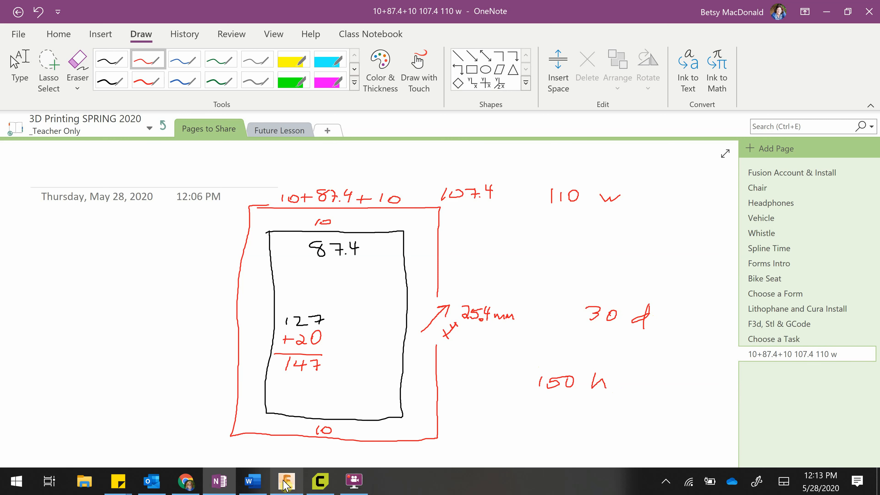
# - Switch to Fusion 360 and sketch a 110 mm by 30 mm rectangle from the origin on the horizontal ground plane, finishing the sketch
pyautogui.moveTo(285, 486)
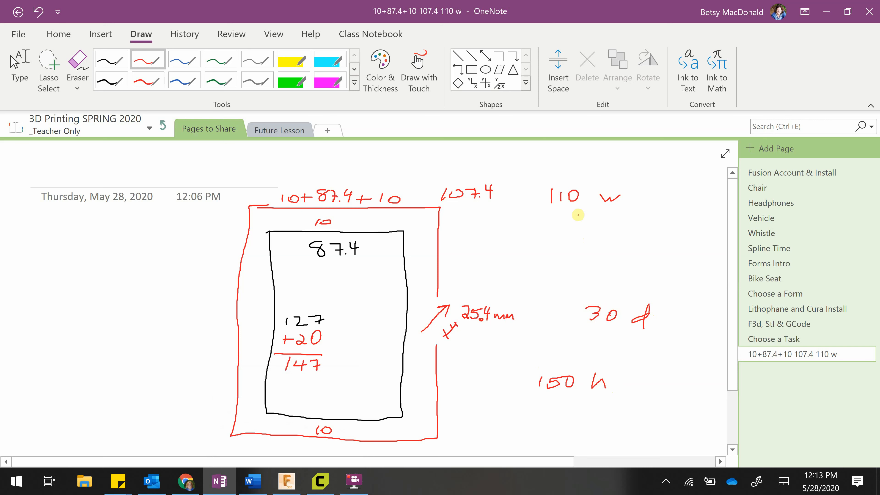
pyautogui.click(287, 481)
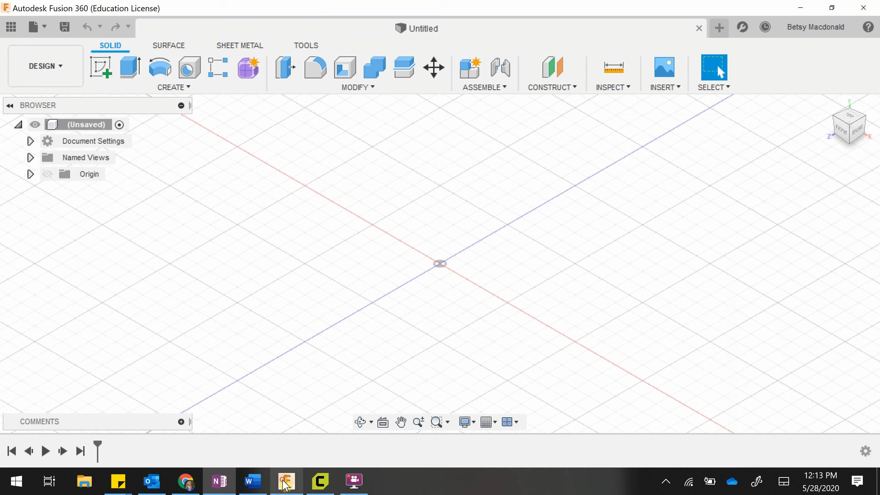
pyautogui.click(100, 66)
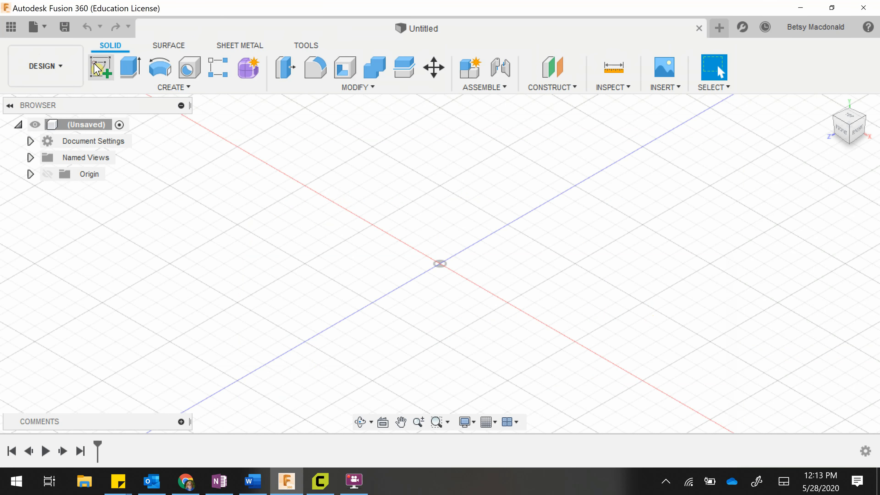
pyautogui.click(442, 299)
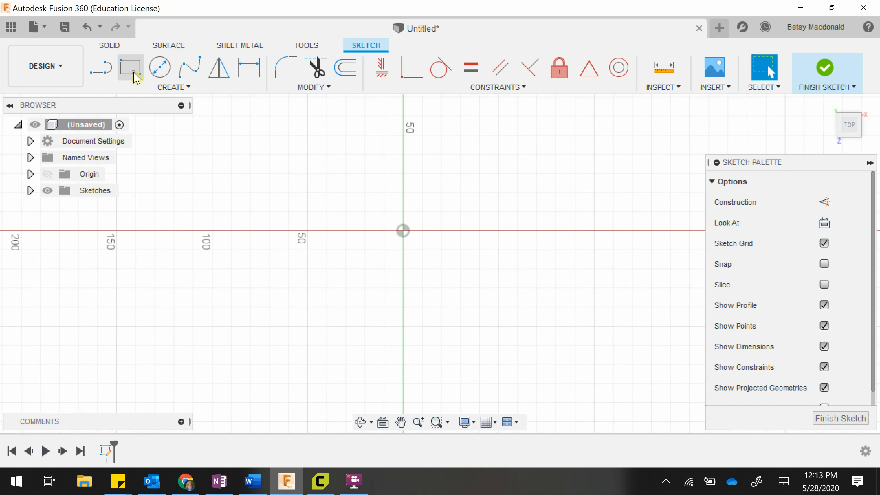
pyautogui.click(130, 66)
pyautogui.click(403, 231)
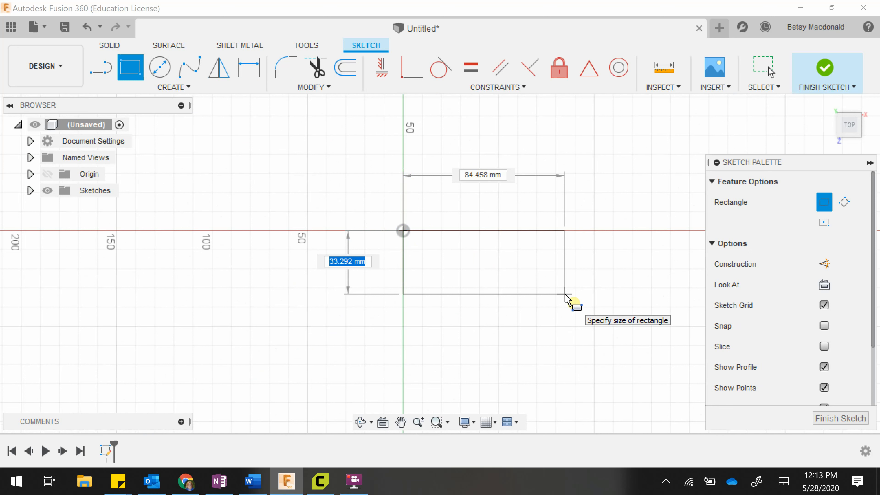
pyautogui.write('30')
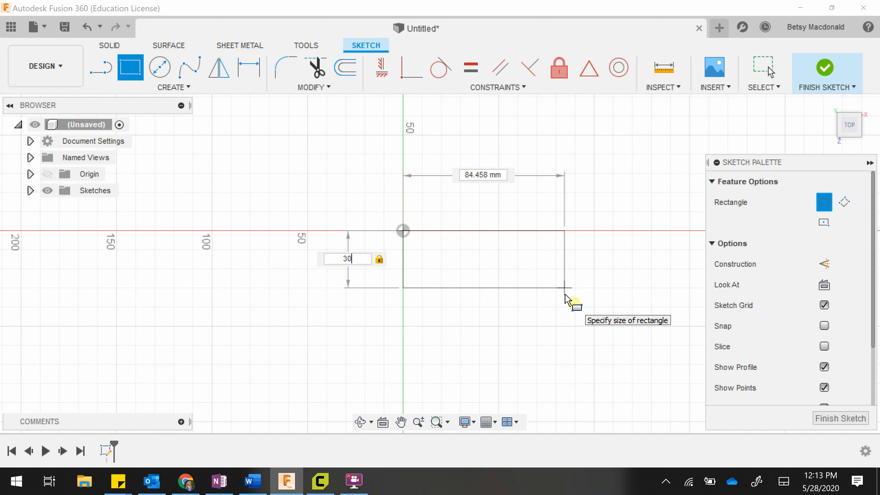
pyautogui.press('Tab')
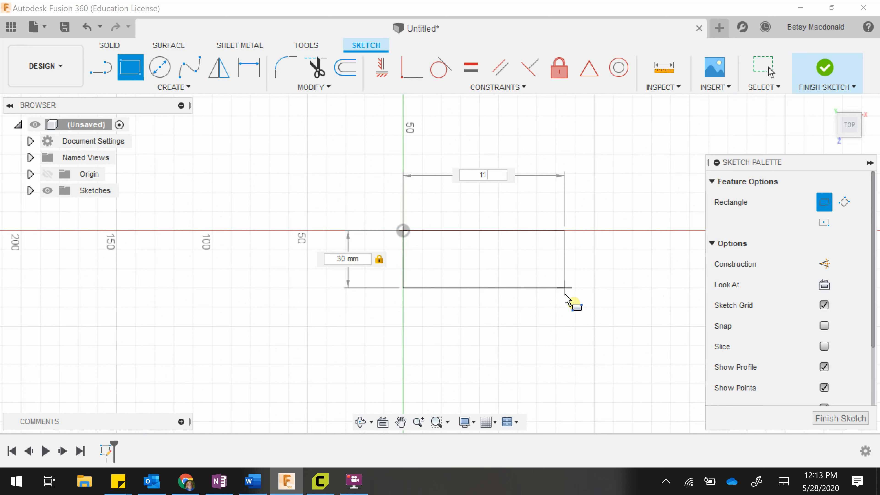
pyautogui.write('110')
pyautogui.press('Return')
pyautogui.press('Escape')
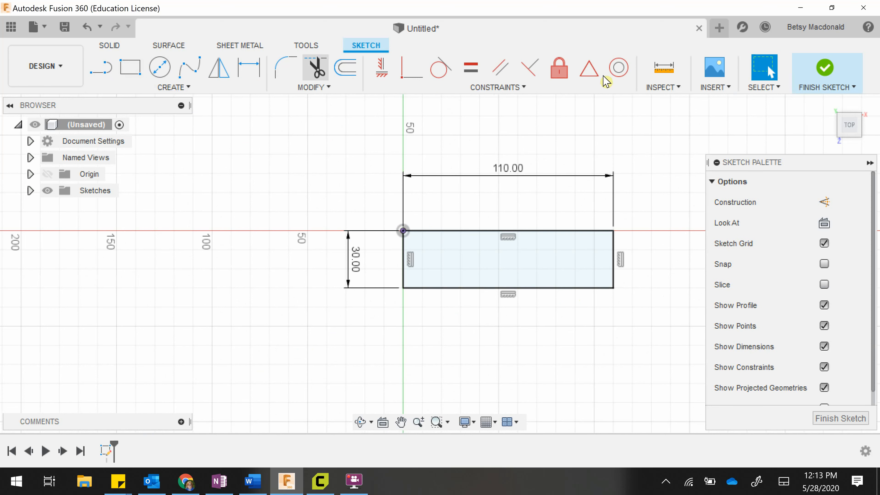
pyautogui.click(835, 113)
pyautogui.click(825, 68)
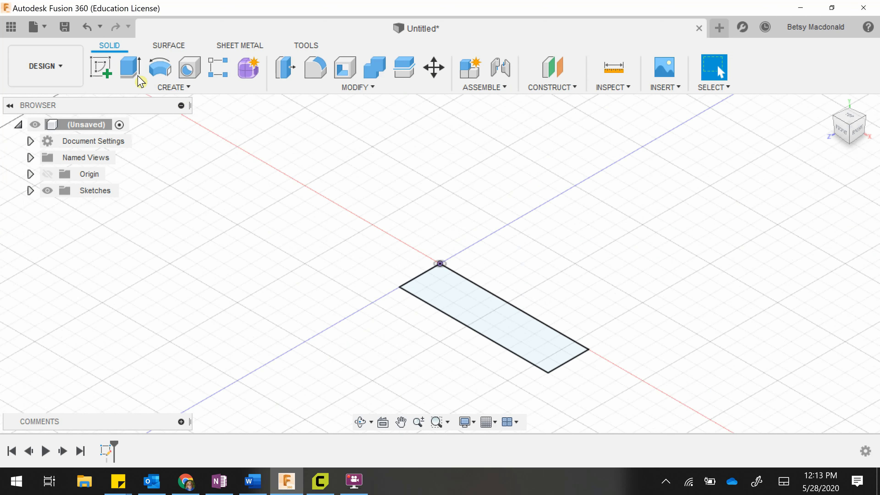
# - Extrude the rectangle profile 150 mm upward as a new body, checking the height in the OneNote notes
pyautogui.click(475, 314)
pyautogui.press('e')
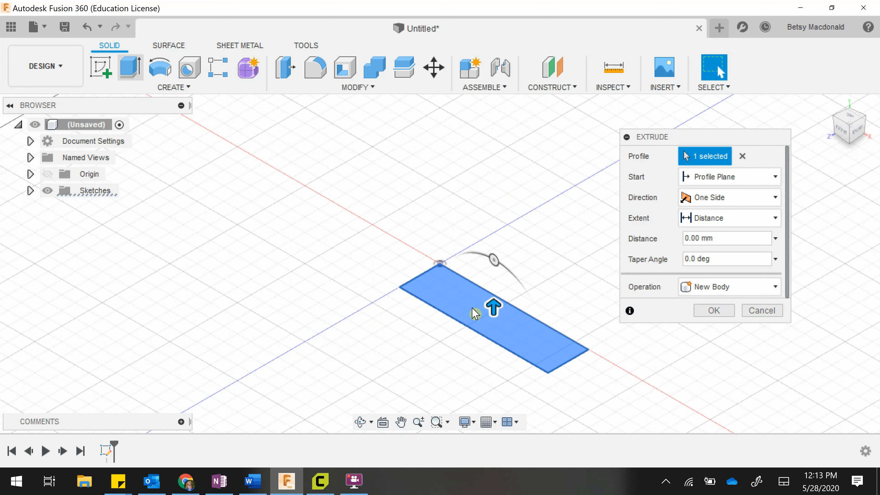
pyautogui.click(491, 309)
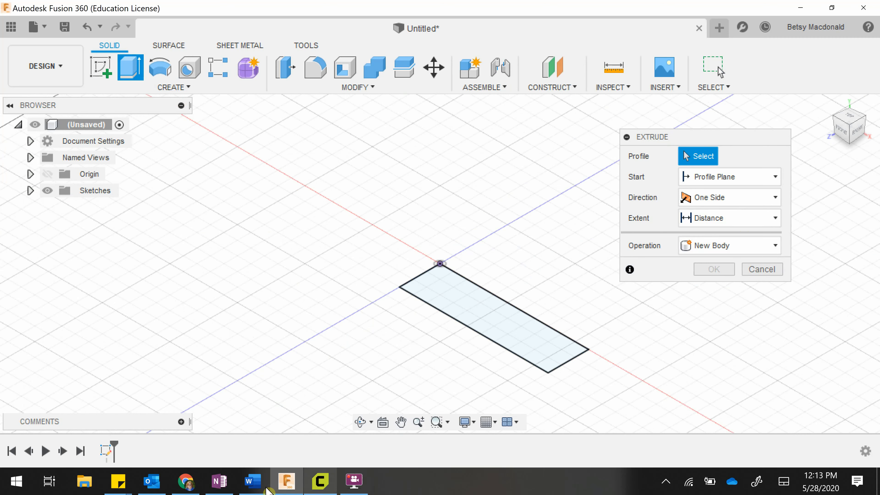
pyautogui.click(229, 489)
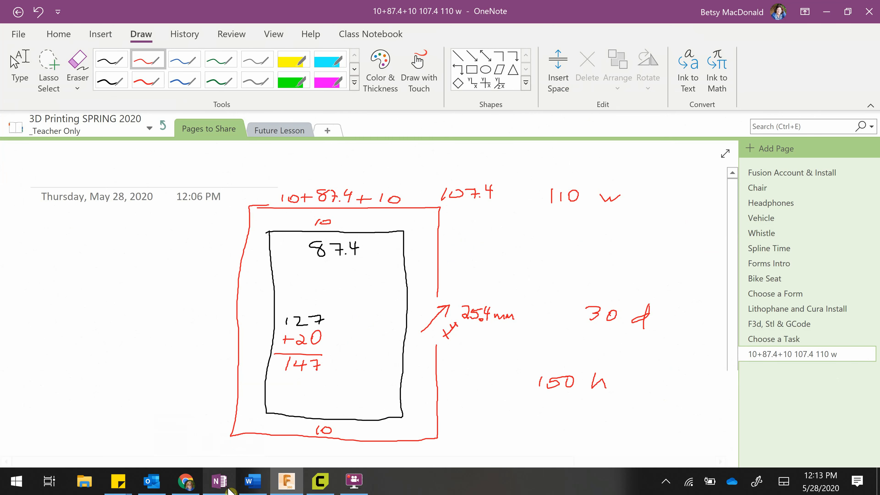
pyautogui.click(229, 490)
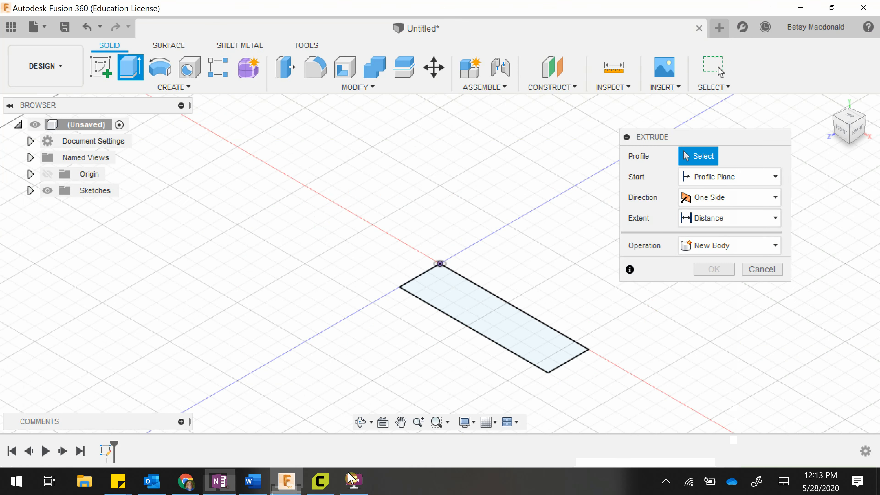
pyautogui.click(496, 324)
pyautogui.write('1')
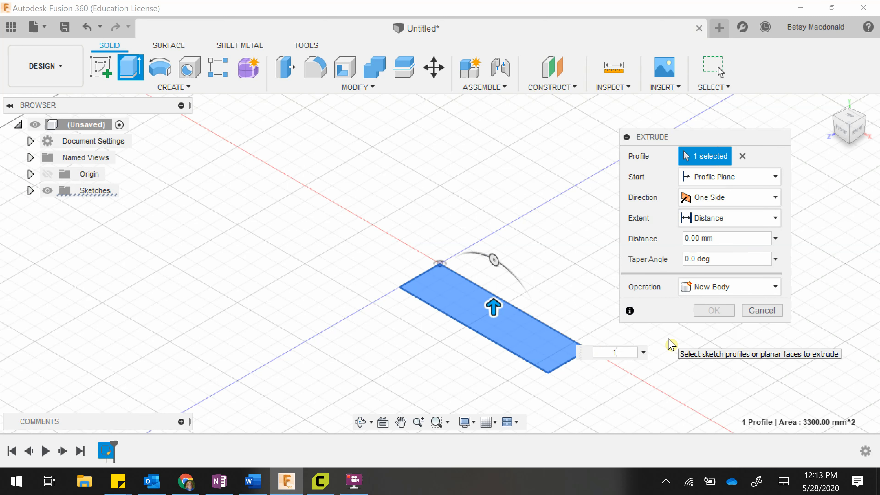
pyautogui.write('00')
pyautogui.press('Return')
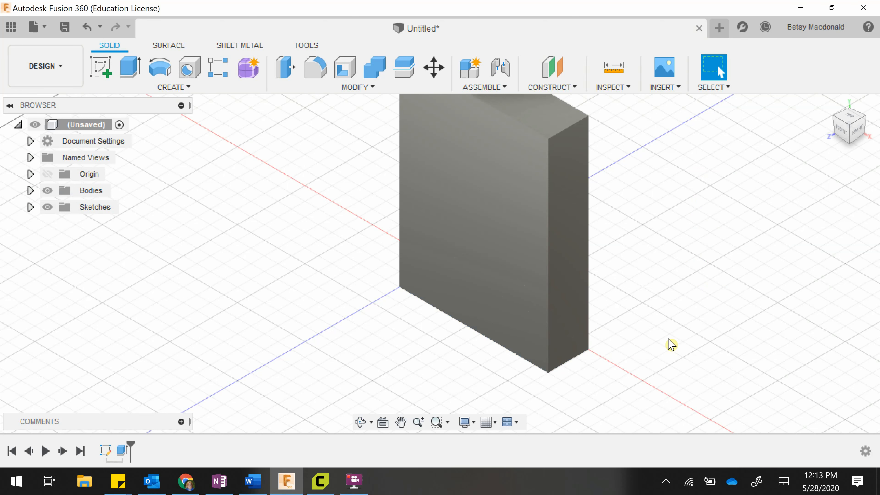
# - Extrude the block's large back face 20 mm outward, joined to the existing body, and restore the home view
pyautogui.scroll(-4, 719, 222)
pyautogui.moveTo(727, 223); pyautogui.dragTo(556, 268, button='middle')
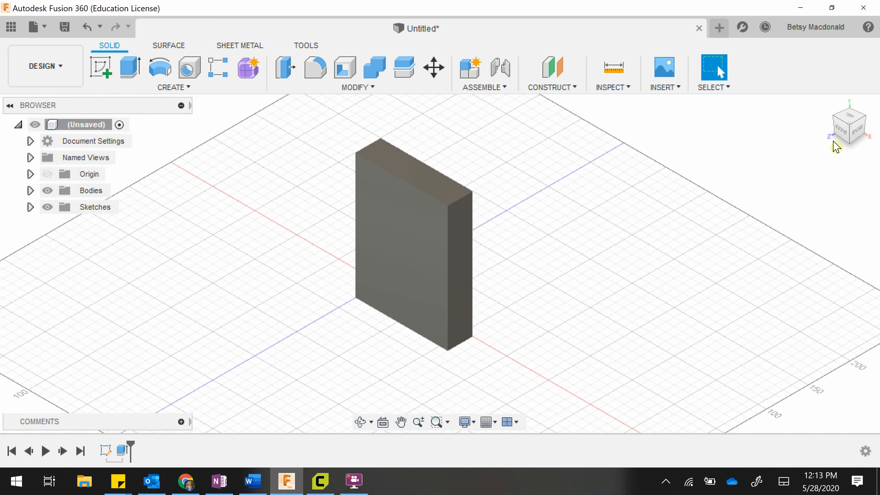
pyautogui.moveTo(835, 145)
pyautogui.keyDown('shift'); pyautogui.mouseDown(button='middle')
pyautogui.moveTo(795, 138)
pyautogui.moveTo(817, 145)
pyautogui.moveTo(825, 164)
pyautogui.moveTo(816, 146)
pyautogui.moveTo(791, 154)
pyautogui.mouseUp(button='middle'); pyautogui.keyUp('shift')
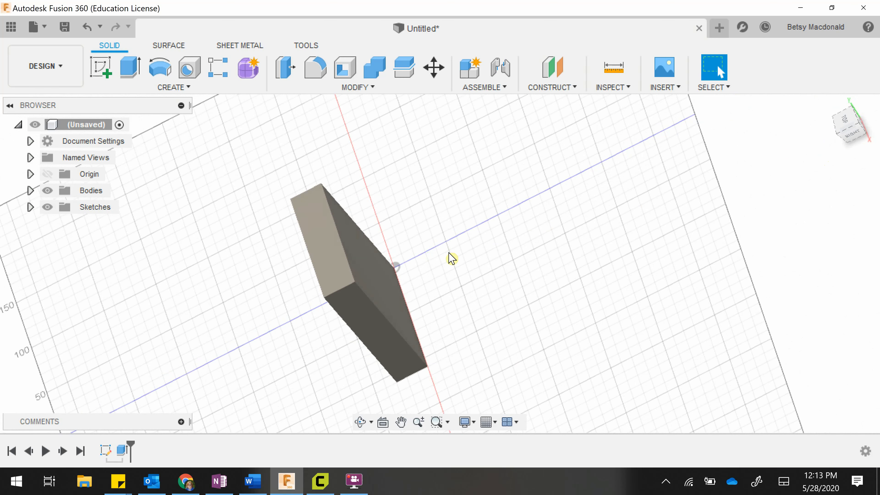
pyautogui.scroll(3, 499, 262)
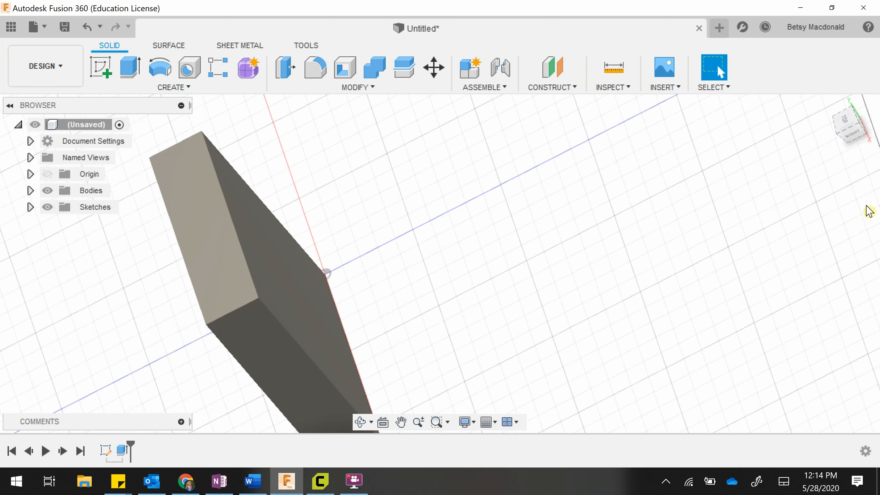
pyautogui.keyDown('shift'); pyautogui.moveTo(839, 146); pyautogui.dragTo(844, 142, button='middle'); pyautogui.keyUp('shift')
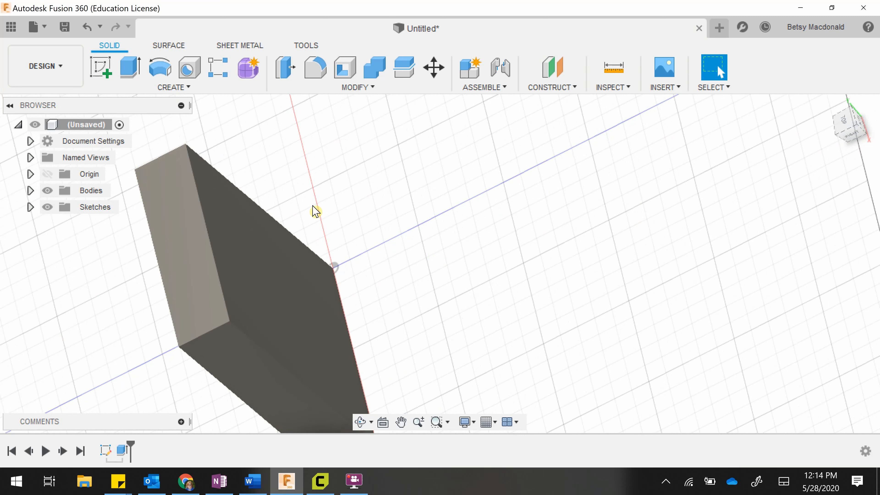
pyautogui.click(134, 76)
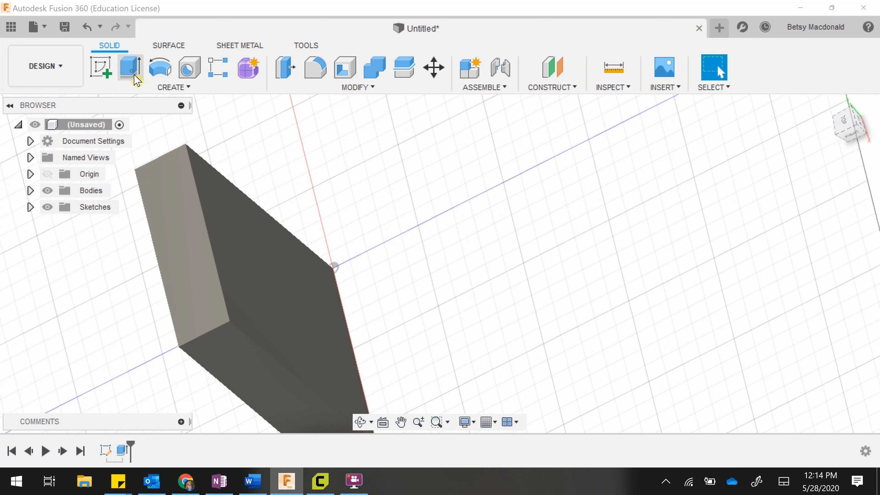
pyautogui.click(261, 256)
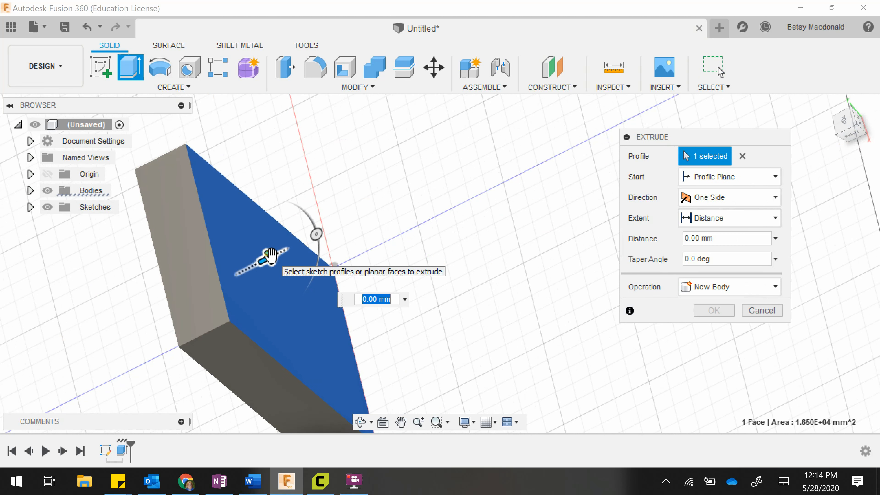
pyautogui.moveTo(270, 257); pyautogui.dragTo(302, 245)
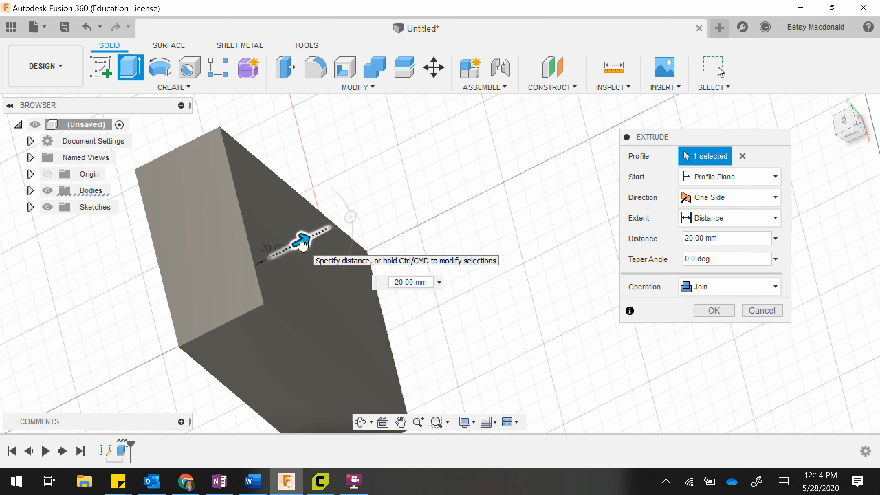
pyautogui.click(720, 309)
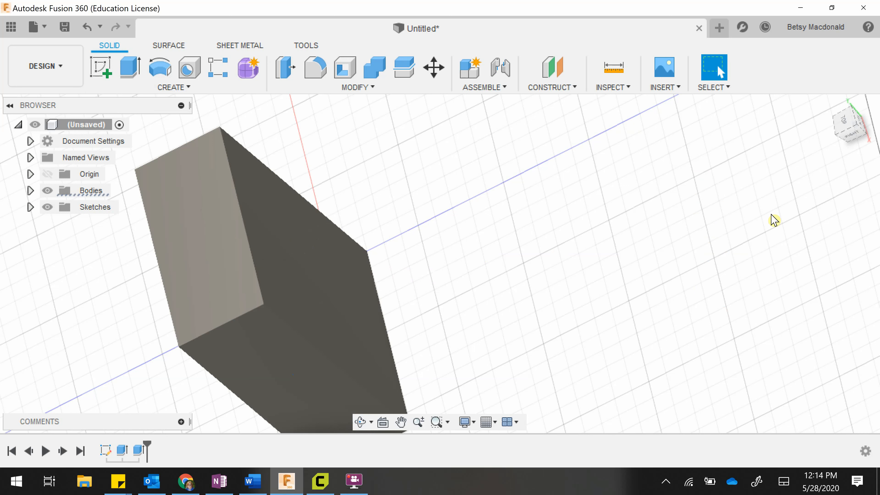
pyautogui.click(831, 108)
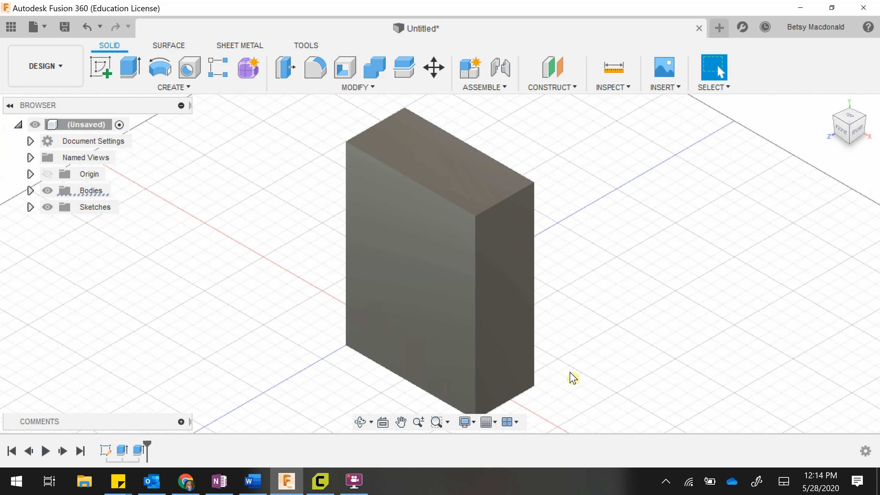
# - Switch to the OneNote page, cross out the depth of 30 and handwrite 50 beneath it
pyautogui.click(320, 481)
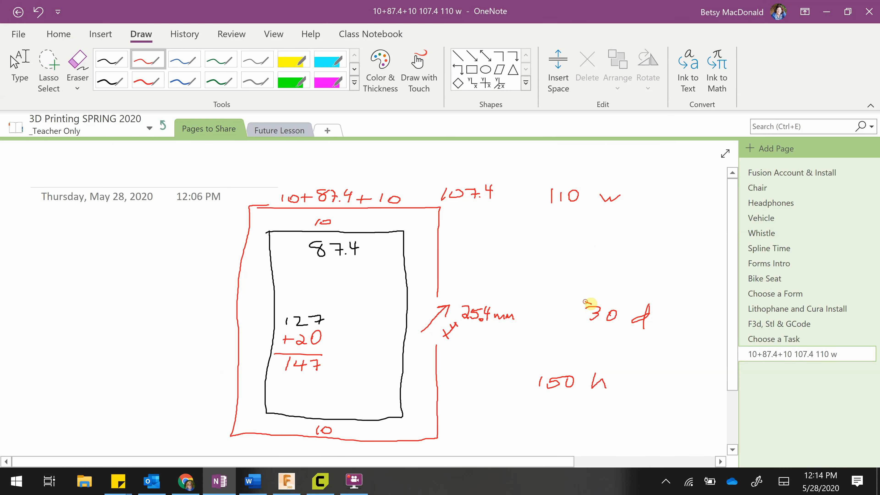
pyautogui.moveTo(585, 301)
pyautogui.mouseDown()
pyautogui.moveTo(612, 320)
pyautogui.moveTo(599, 337)
pyautogui.moveTo(610, 327)
pyautogui.mouseUp()
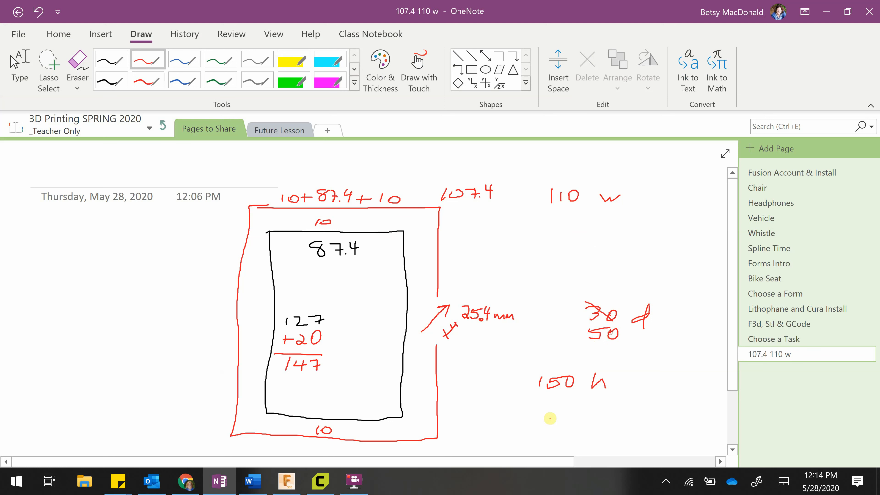
# - Switch back to Fusion 360 and save the design under the name lithobox
pyautogui.click(294, 488)
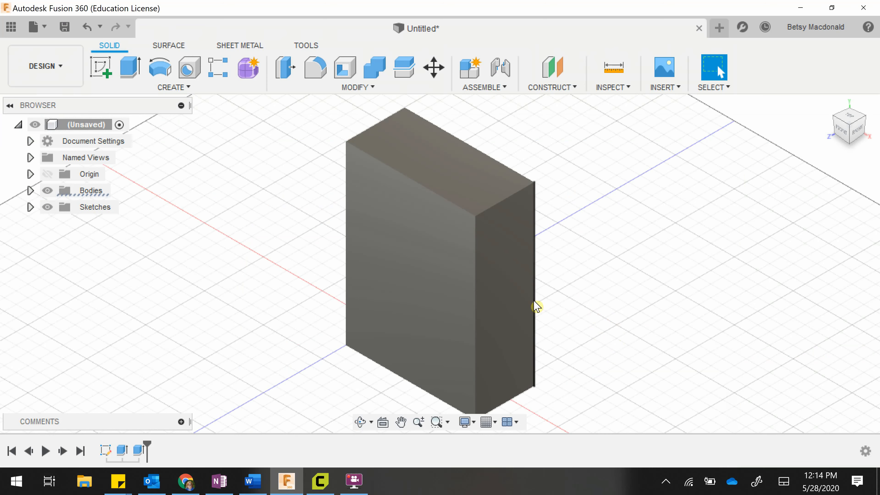
pyautogui.hotkey('ctrl', 's')
pyautogui.write('lithobox')
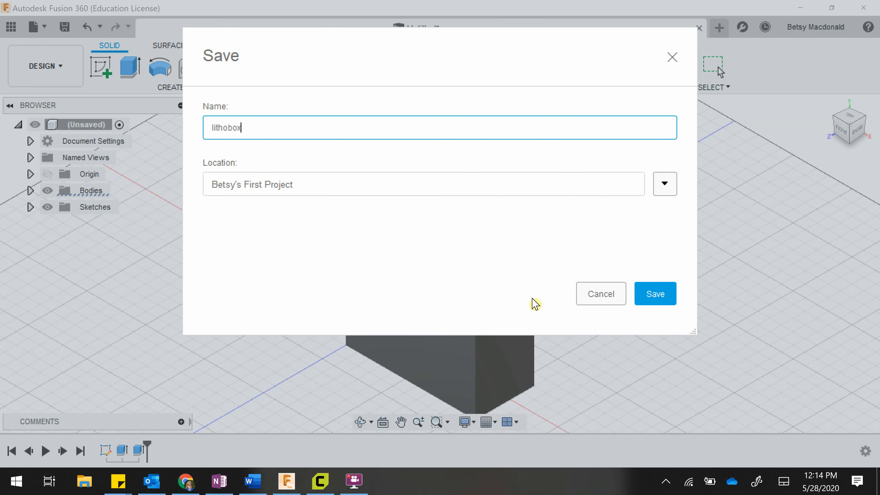
pyautogui.press('Return')
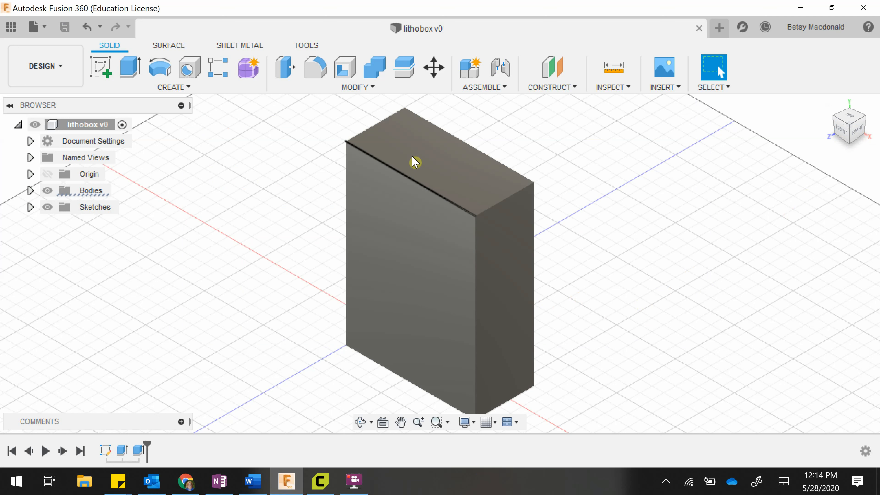
pyautogui.click(418, 169)
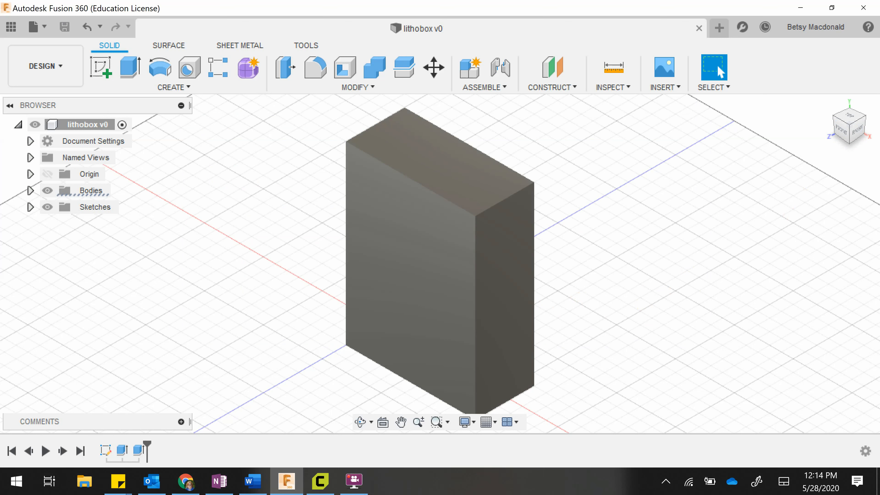
# - Review the lithophane box dimensions on the OneNote page, and switch back to Fusion 360
pyautogui.moveTo(289, 491)
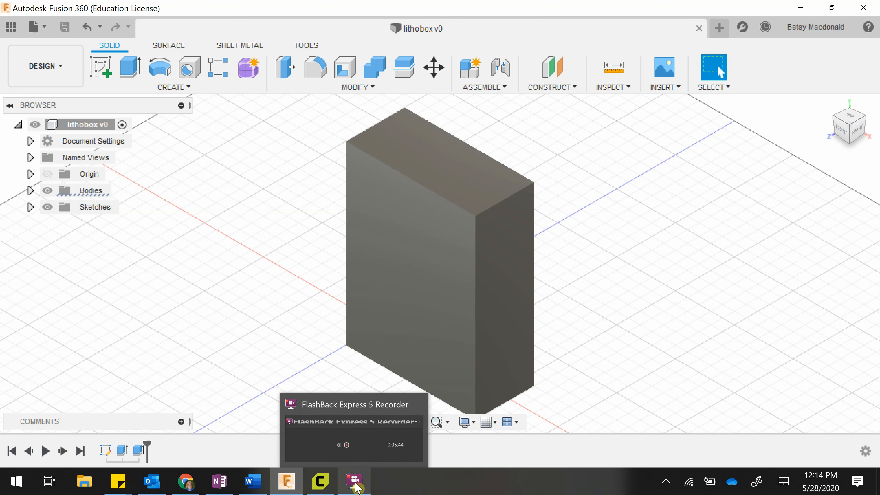
pyautogui.click(219, 482)
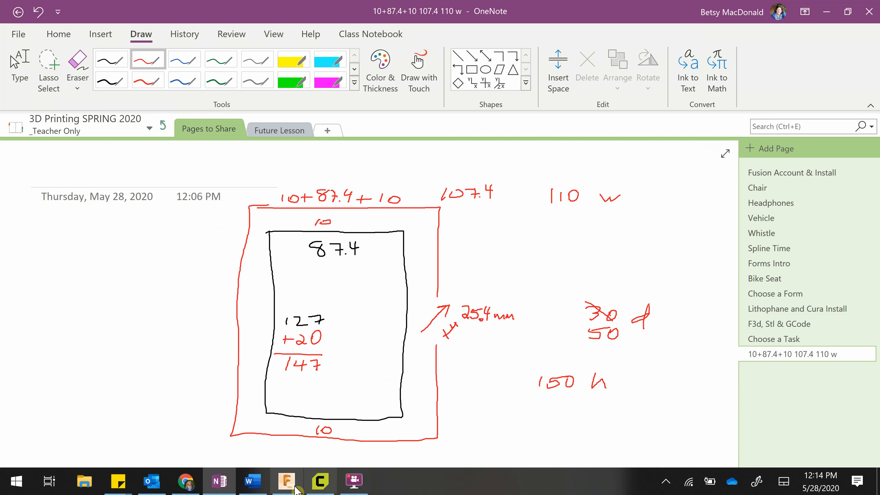
pyautogui.click(287, 480)
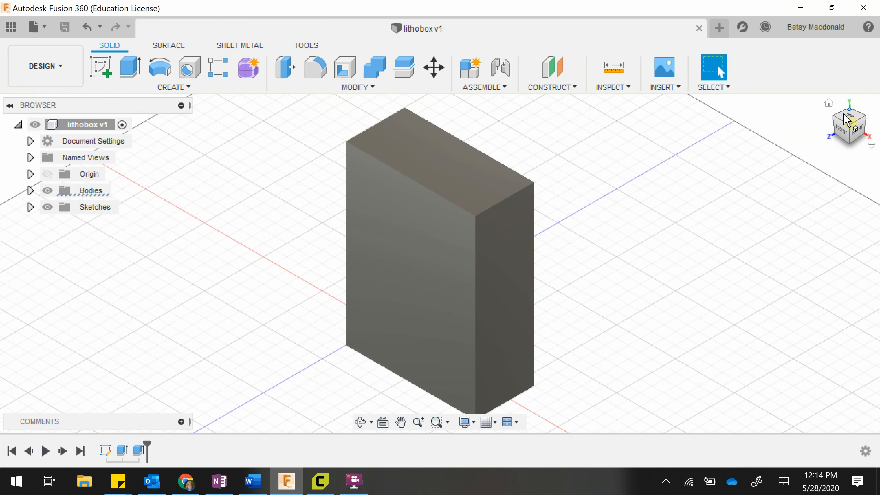
# - Start a new sketch on the top face of the block
pyautogui.moveTo(841, 130); pyautogui.dragTo(844, 142)
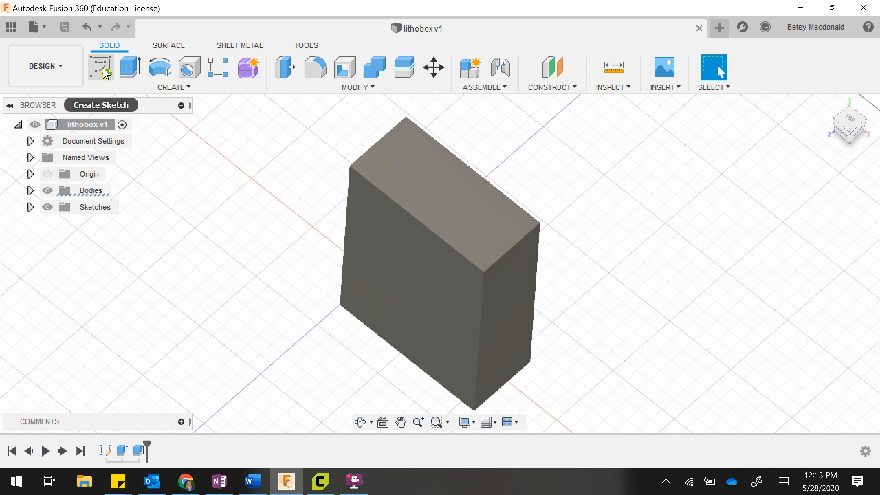
pyautogui.click(104, 71)
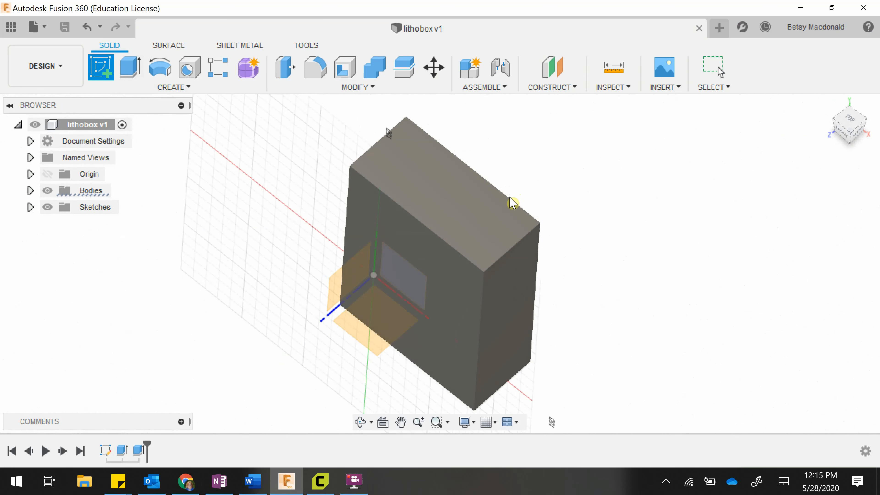
pyautogui.click(464, 209)
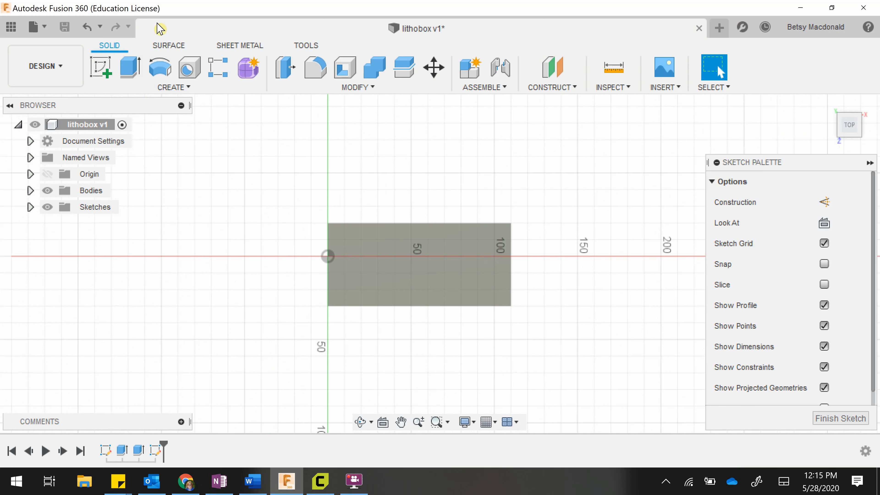
# - Begin a two-point rectangle near the front edge of the top face, sized 87.4 mm wide and 3 mm deep
pyautogui.click(130, 67)
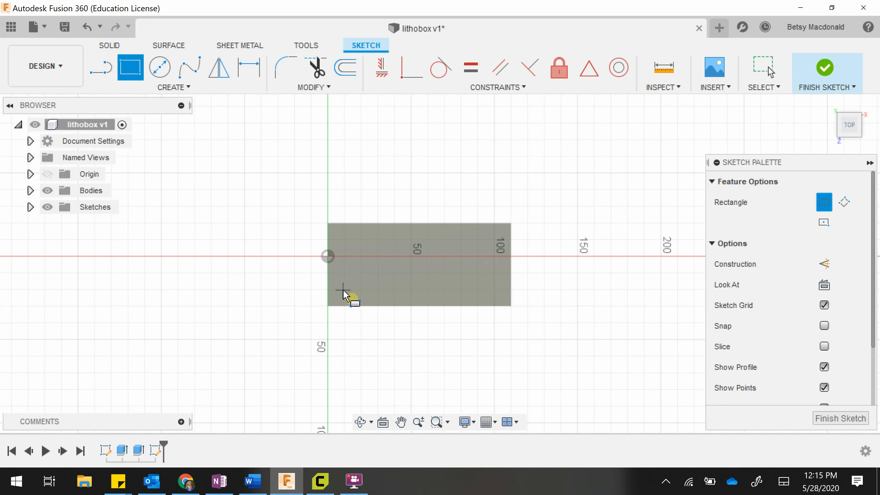
pyautogui.click(344, 299)
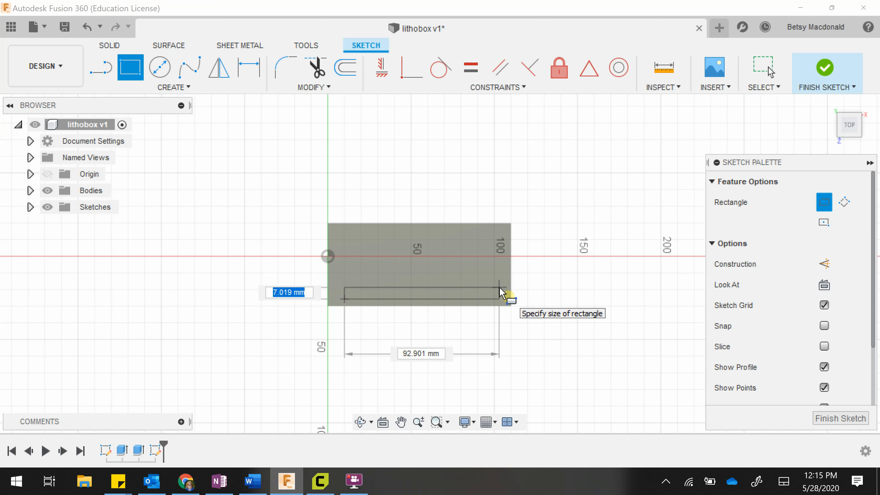
pyautogui.write('87.4')
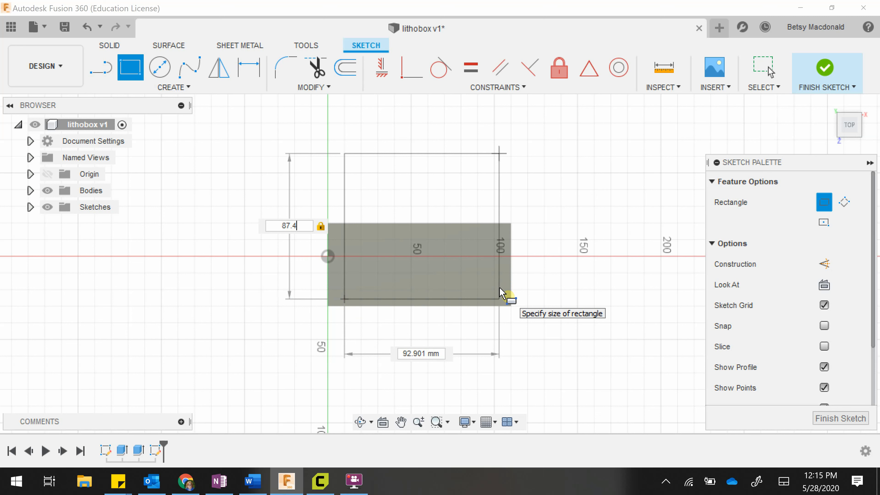
pyautogui.press('Tab')
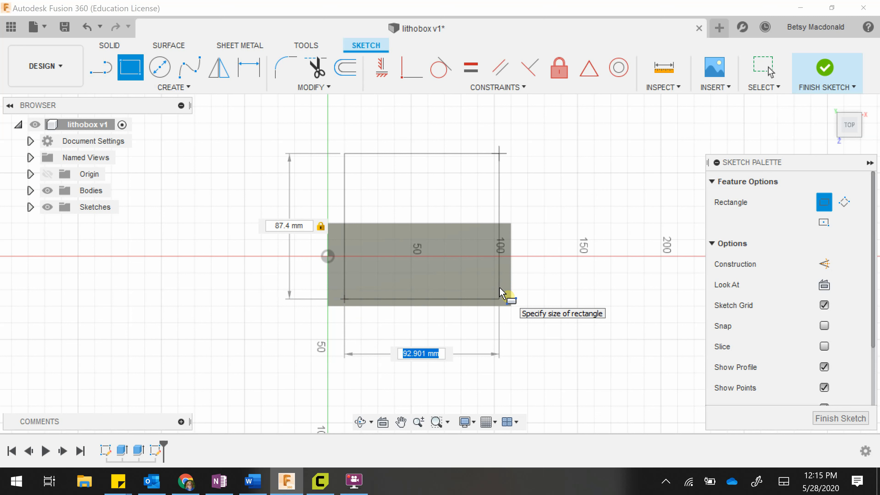
pyautogui.write('87.4')
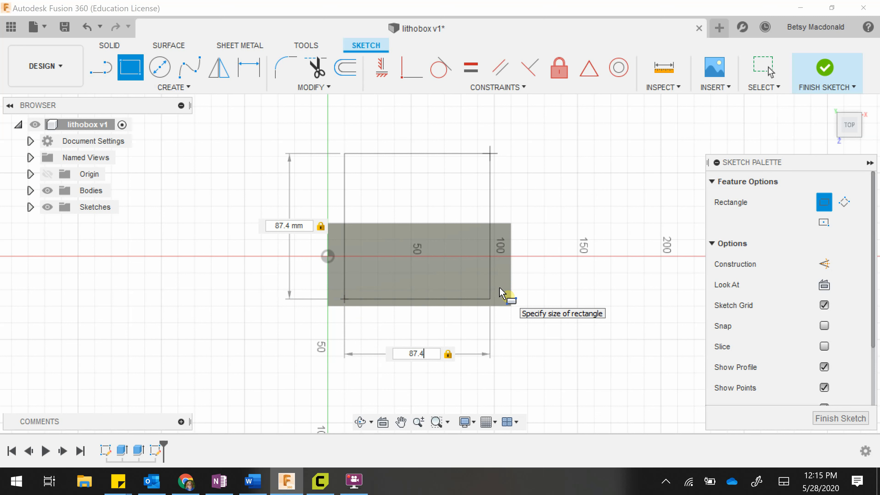
pyautogui.press('Tab')
pyautogui.press('Tab')
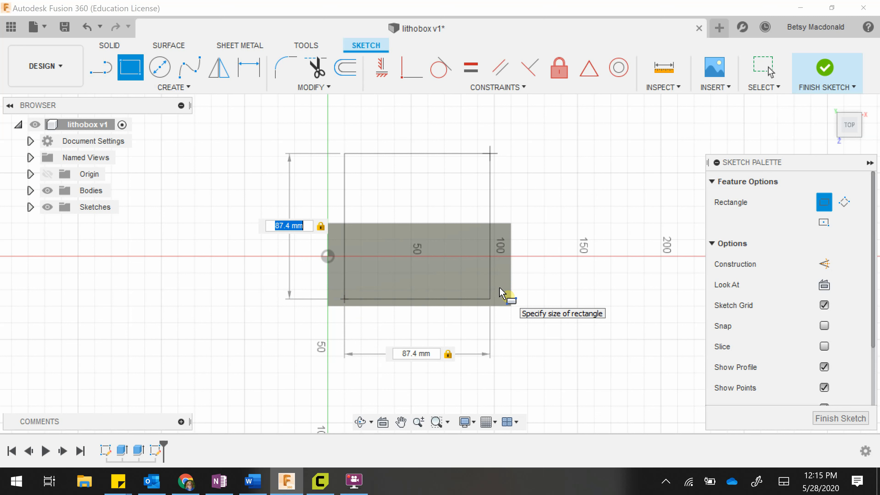
pyautogui.write('3')
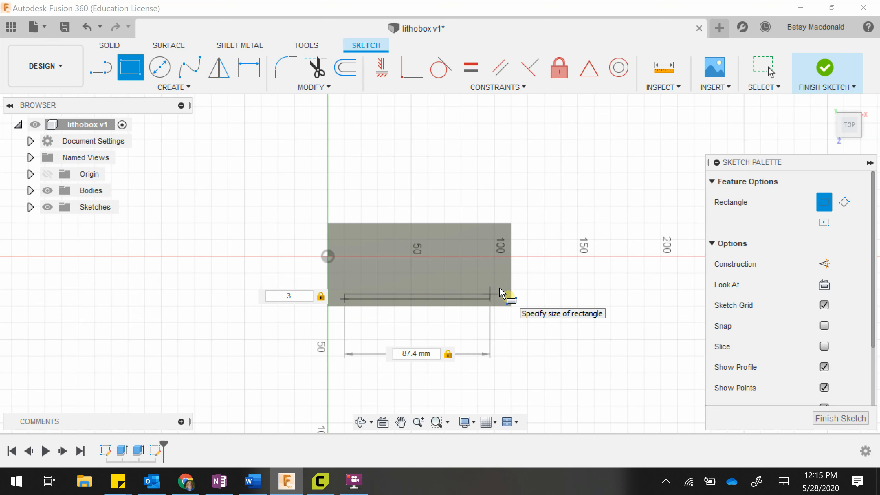
# - Change the rectangle's size to 6 mm deep and 91 mm wide, and place it
pyautogui.scroll(2, 503, 293)
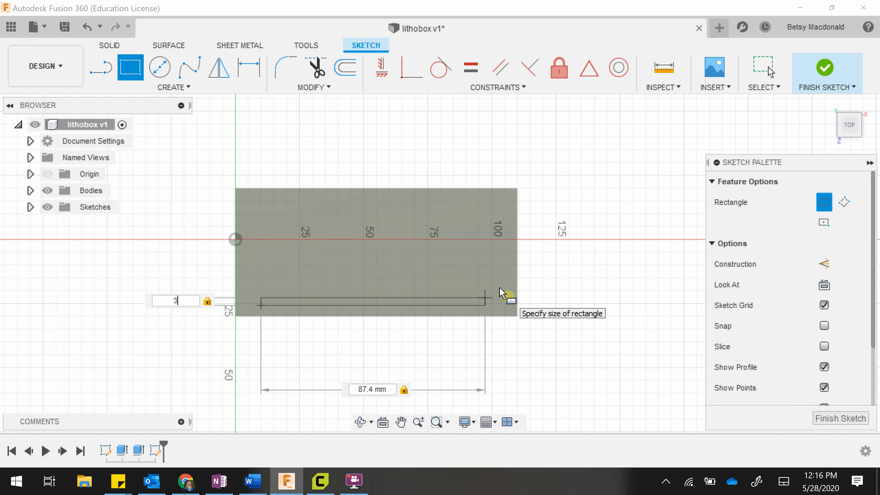
pyautogui.press('BackSpace')
pyautogui.write('6')
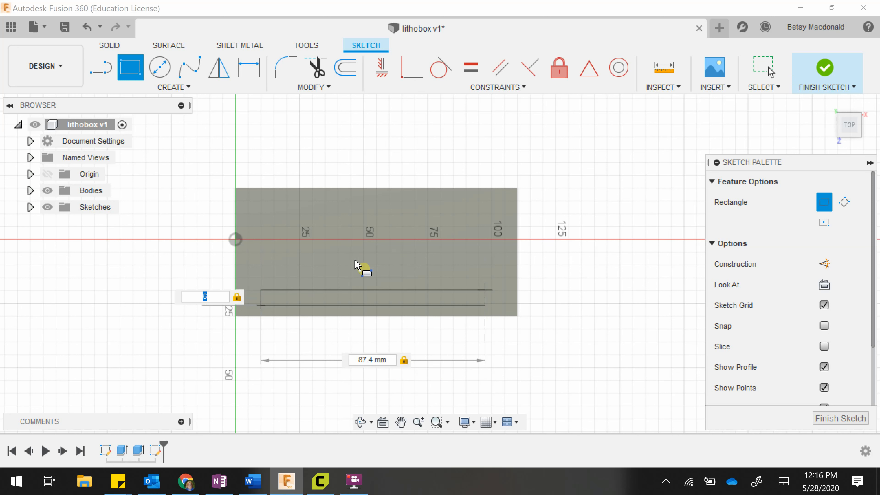
pyautogui.press('Tab')
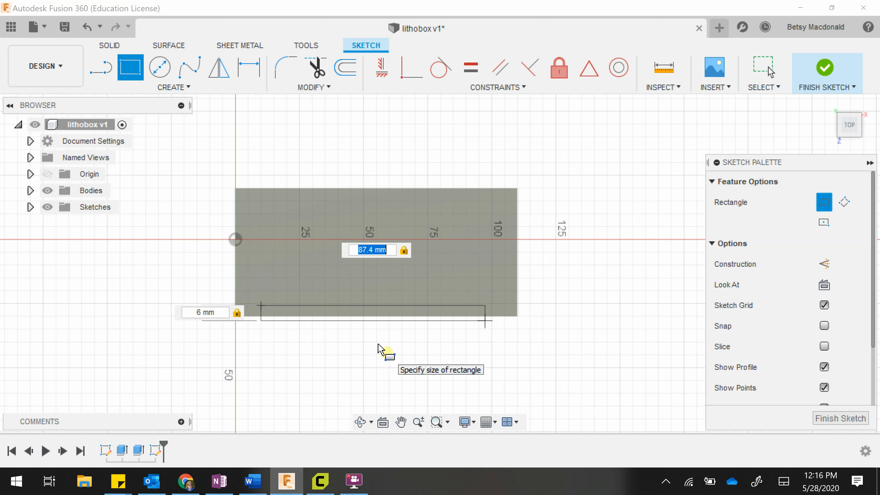
pyautogui.write('91')
pyautogui.press('Return')
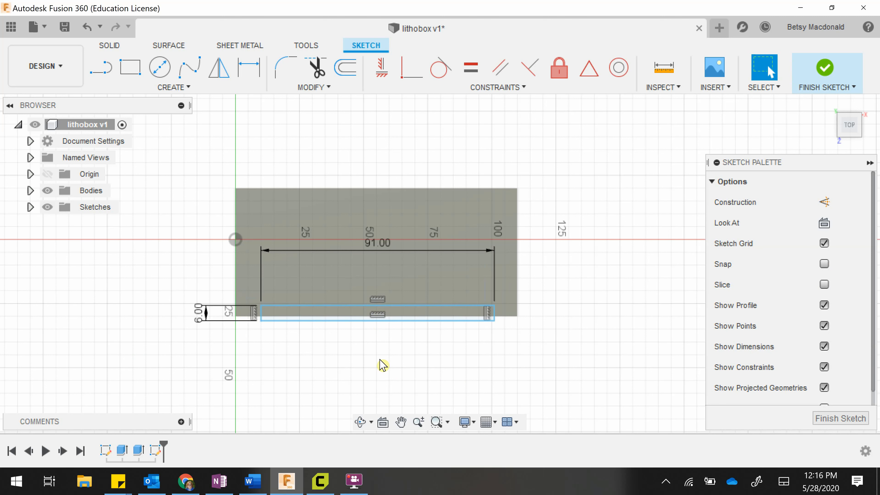
# - Move the rectangle along Y away from the front edge so it lies fully inside the top face, and finish the sketch
pyautogui.doubleClick(360, 306)
pyautogui.rightClick(362, 311)
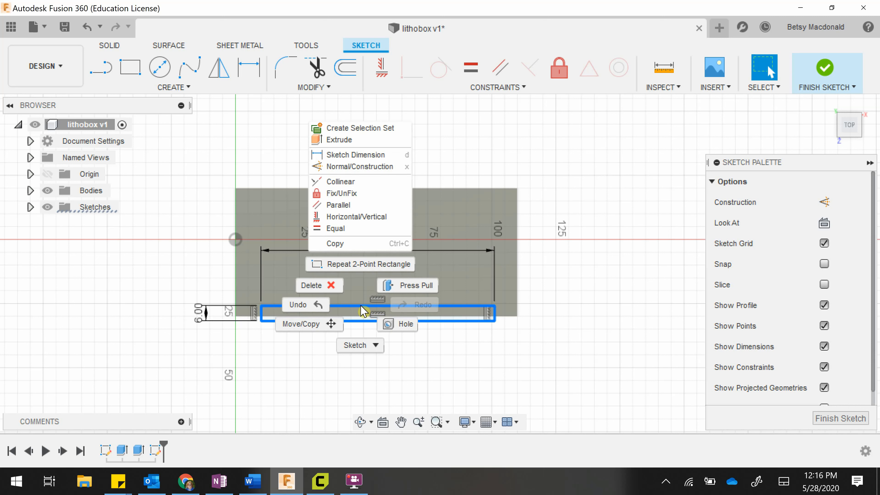
pyautogui.click(325, 327)
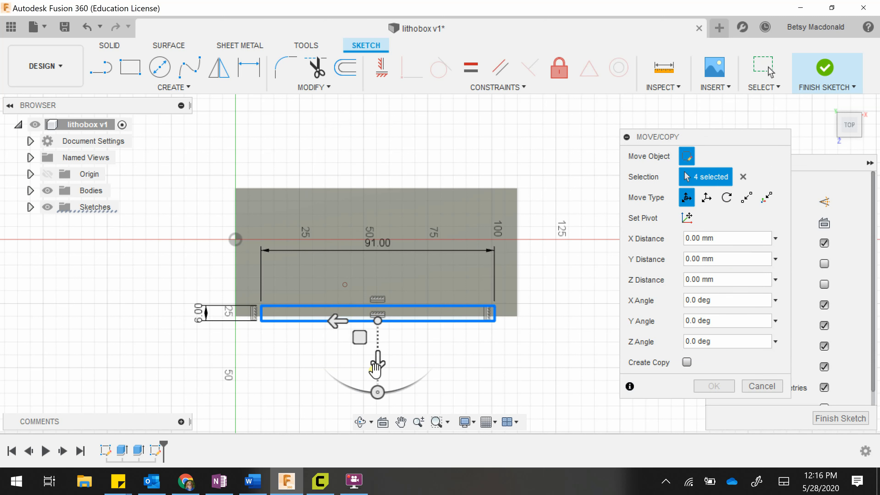
pyautogui.moveTo(377, 360); pyautogui.dragTo(379, 349)
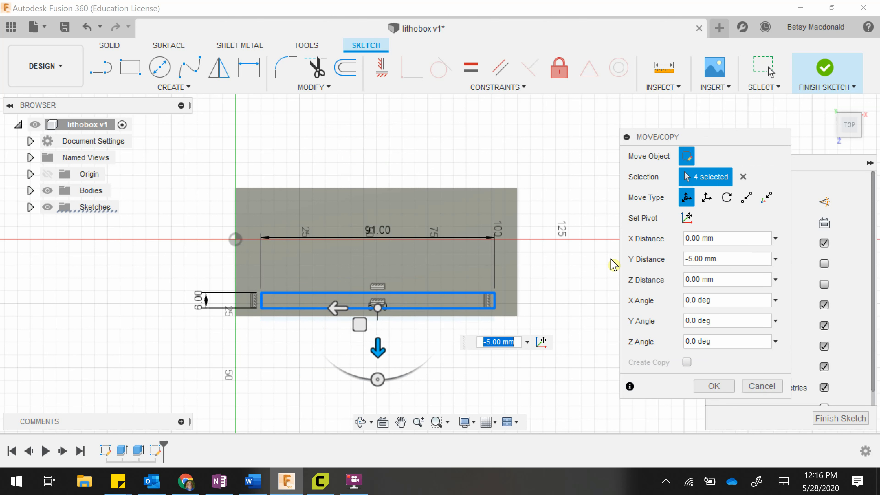
pyautogui.moveTo(689, 260); pyautogui.dragTo(693, 259)
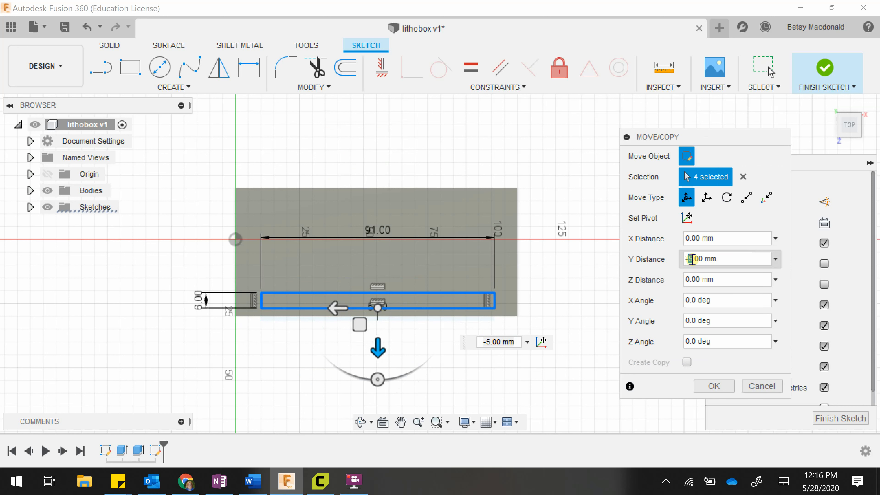
pyautogui.press('Return')
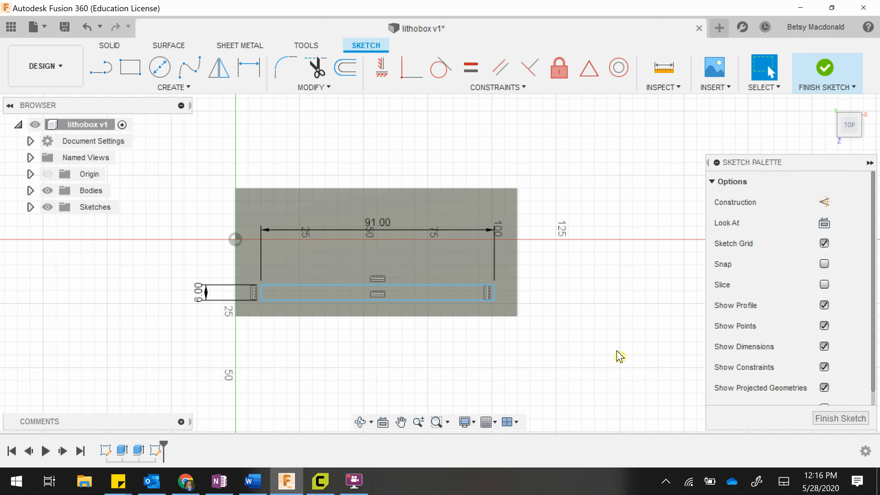
pyautogui.click(273, 297)
pyautogui.click(819, 79)
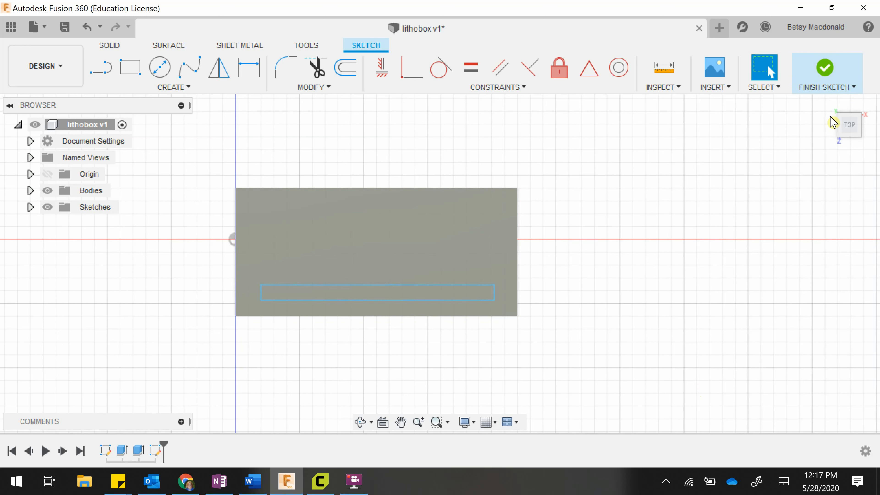
# - Extrude the slot profile 145 mm downward into the block as a cut, leaving the bottom closed
pyautogui.click(829, 103)
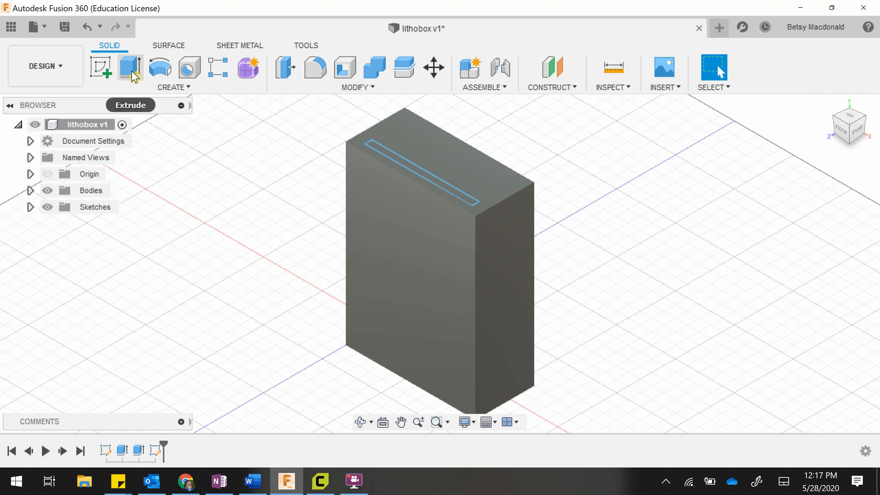
pyautogui.click(131, 68)
pyautogui.click(434, 185)
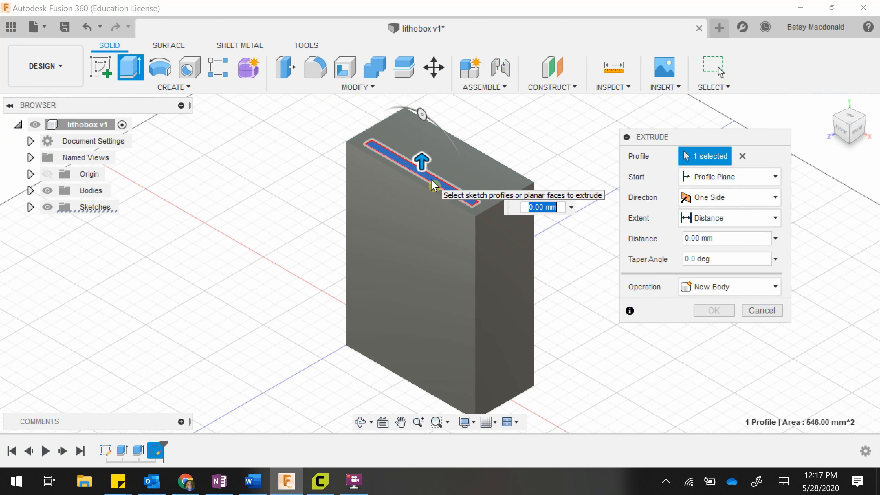
pyautogui.moveTo(422, 158); pyautogui.dragTo(456, 370)
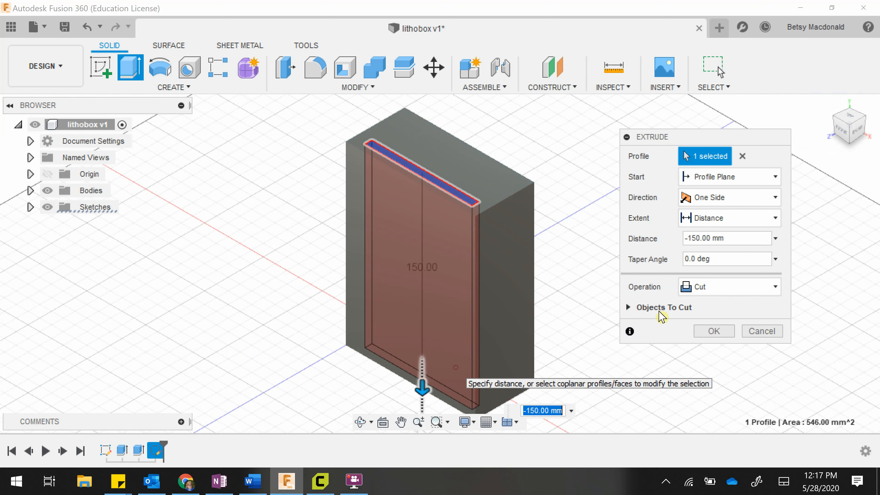
pyautogui.click(842, 139)
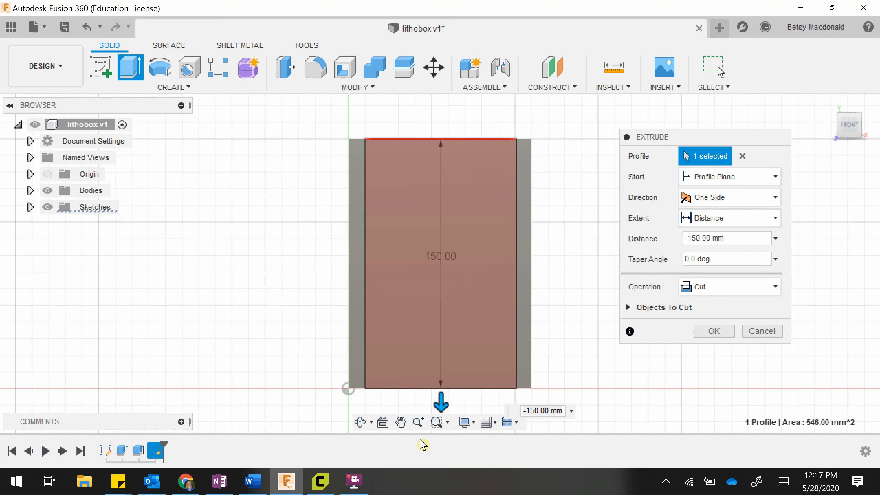
pyautogui.moveTo(442, 406)
pyautogui.mouseDown()
pyautogui.moveTo(442, 390)
pyautogui.moveTo(445, 406)
pyautogui.moveTo(446, 398)
pyautogui.mouseUp()
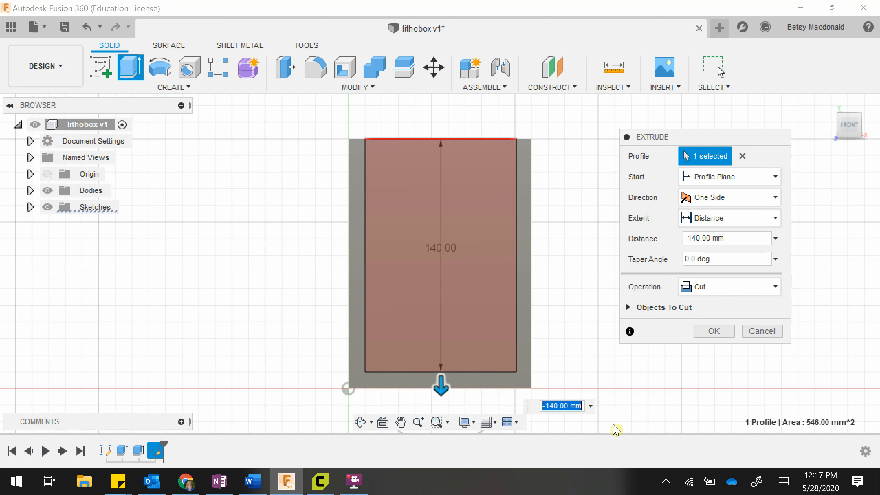
pyautogui.click(558, 406)
pyautogui.press('BackSpace')
pyautogui.write('5')
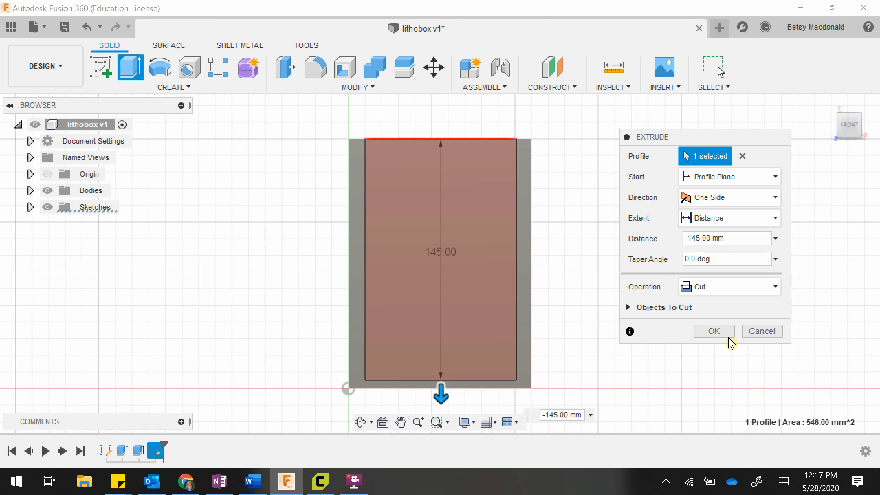
pyautogui.click(723, 333)
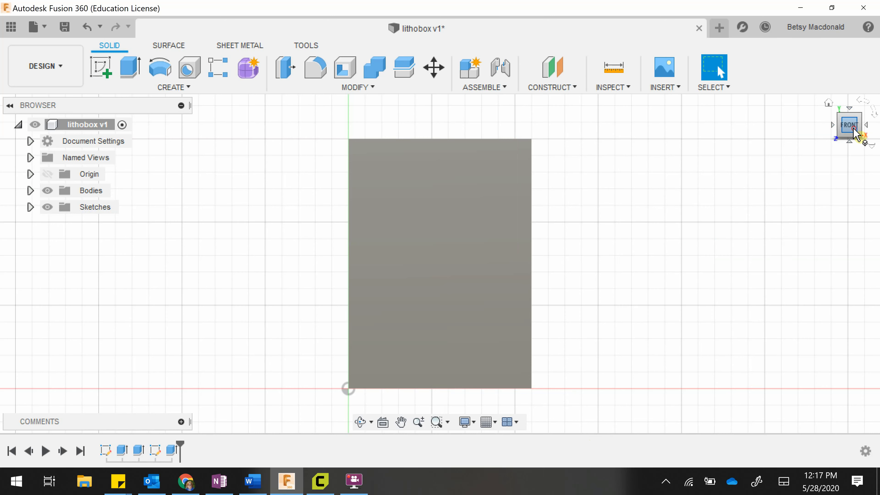
# - Inspect the slot cut and start a new sketch on the block's large front face
pyautogui.moveTo(852, 129)
pyautogui.mouseDown()
pyautogui.moveTo(828, 164)
pyautogui.moveTo(829, 182)
pyautogui.mouseUp()
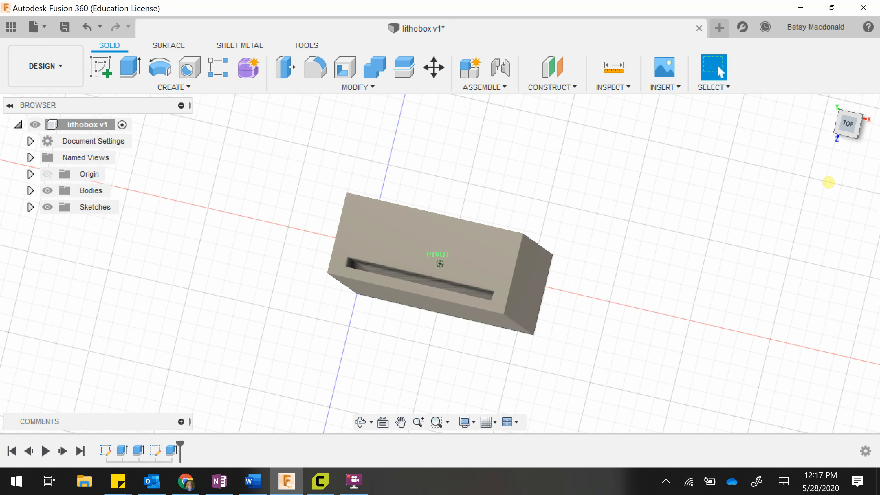
pyautogui.moveTo(829, 183)
pyautogui.mouseDown()
pyautogui.moveTo(835, 145)
pyautogui.moveTo(838, 153)
pyautogui.mouseUp()
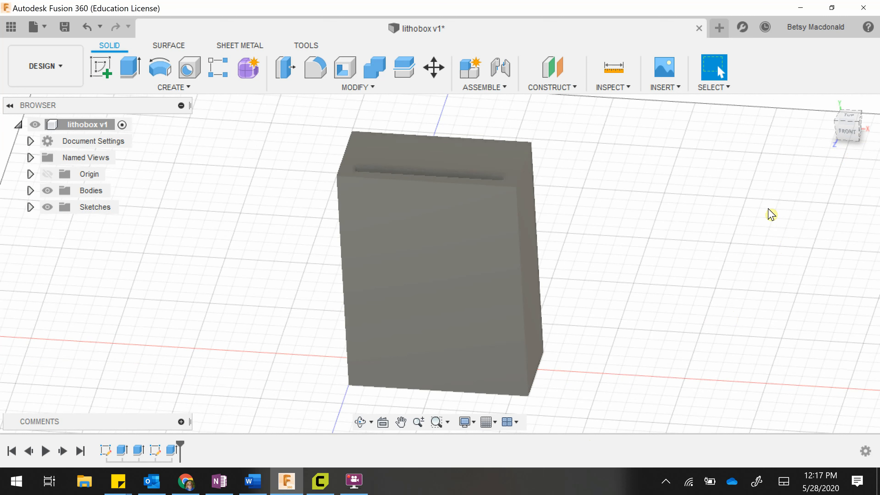
pyautogui.moveTo(846, 131); pyautogui.dragTo(852, 112)
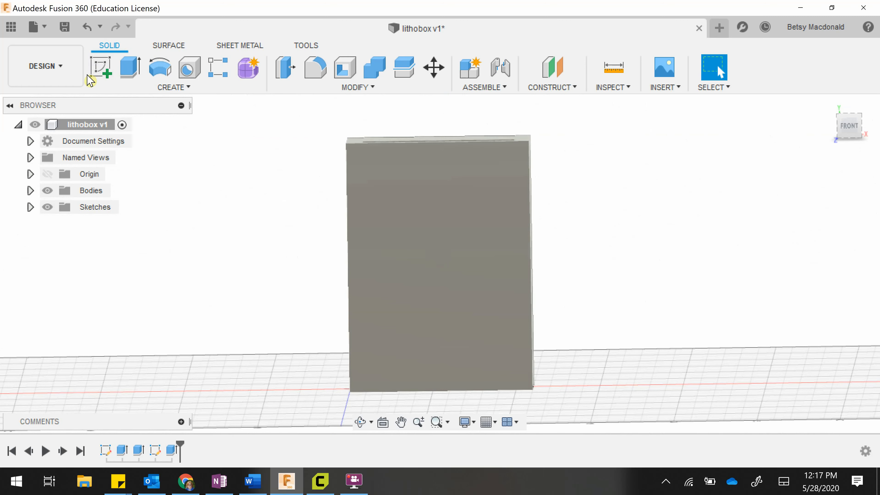
pyautogui.click(99, 68)
pyautogui.click(377, 271)
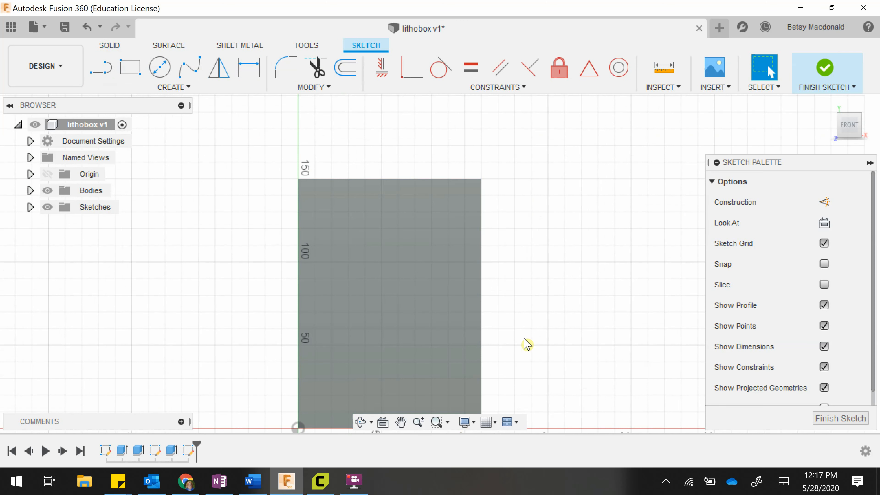
pyautogui.scroll(-1, 565, 302)
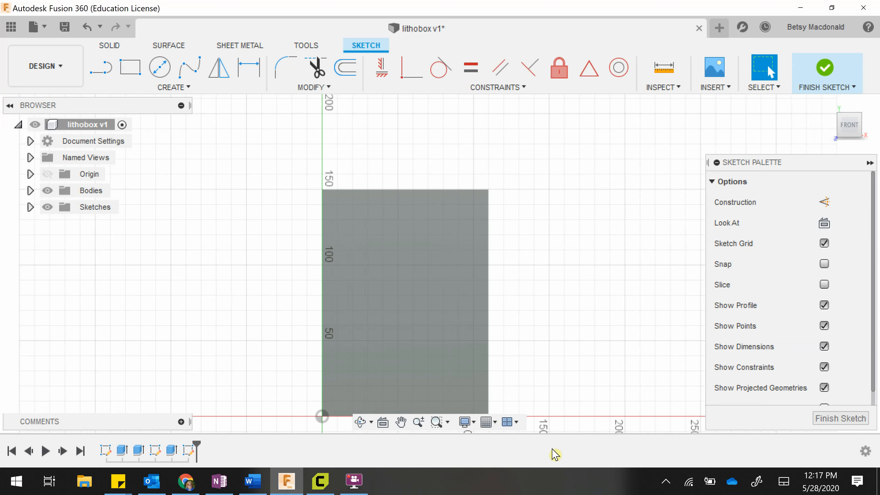
pyautogui.moveTo(583, 264)
pyautogui.mouseDown(button='middle')
pyautogui.moveTo(581, 167)
pyautogui.moveTo(572, 202)
pyautogui.mouseUp(button='middle')
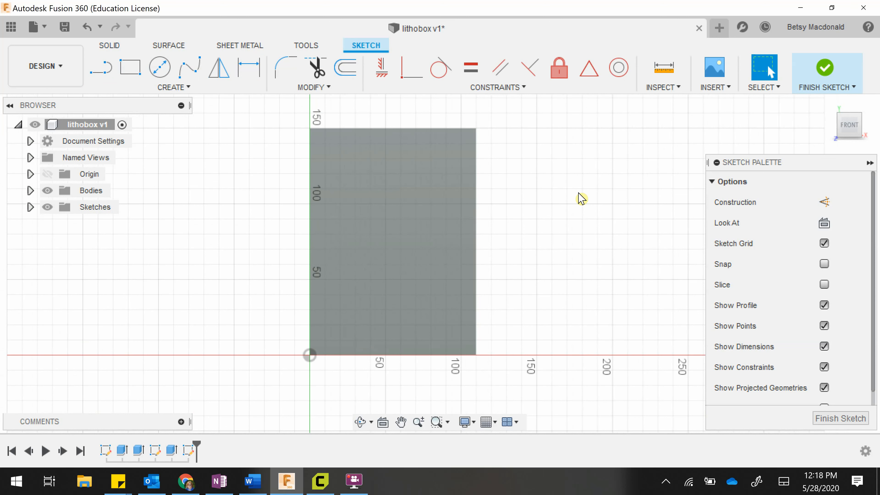
pyautogui.click(132, 74)
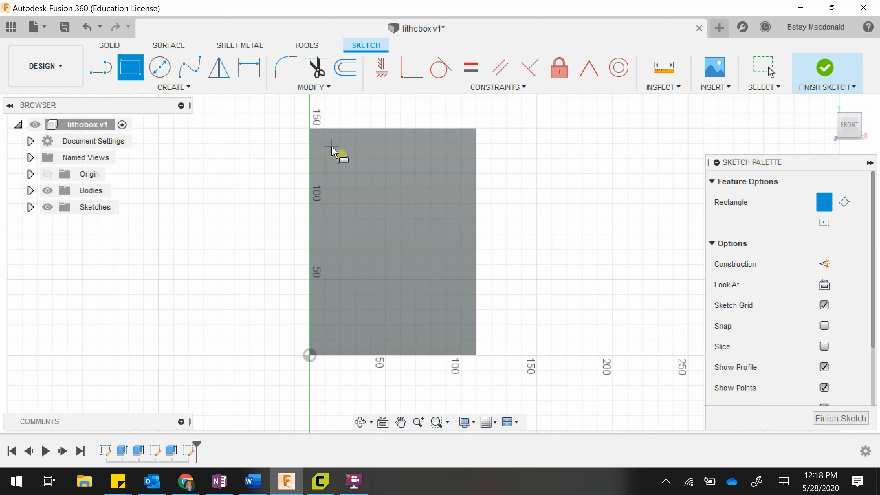
pyautogui.click(331, 146)
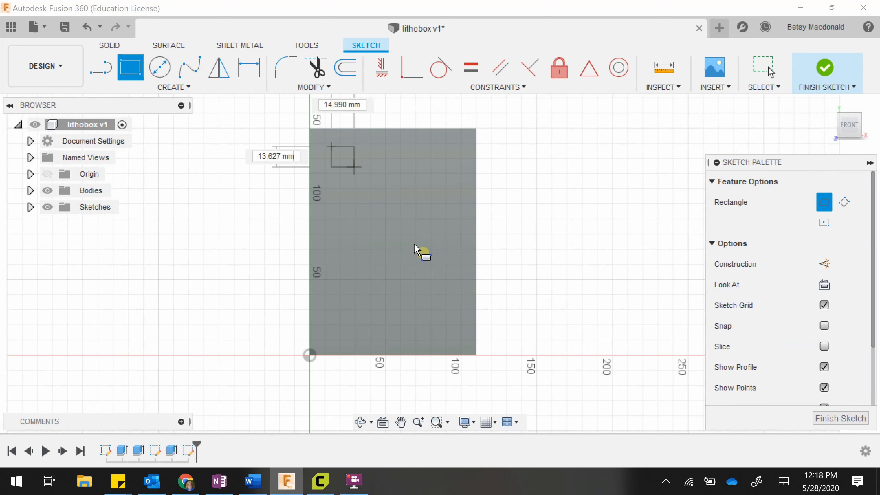
pyautogui.click(454, 336)
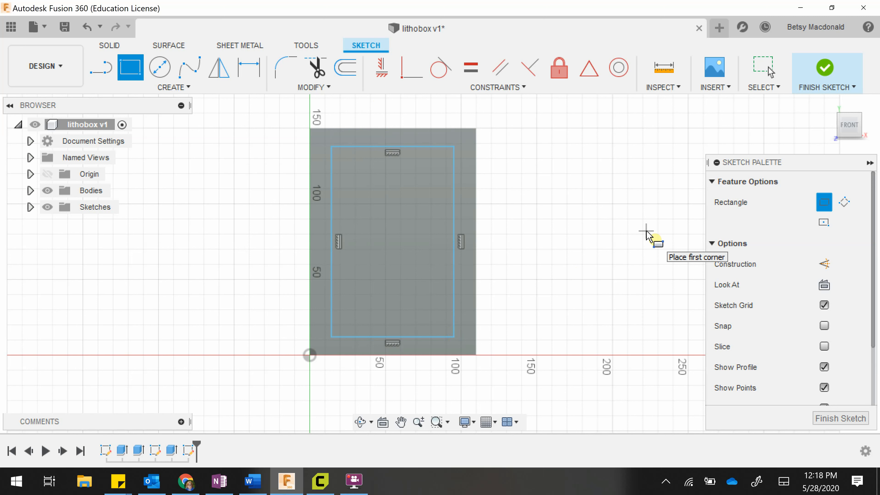
pyautogui.press('Escape')
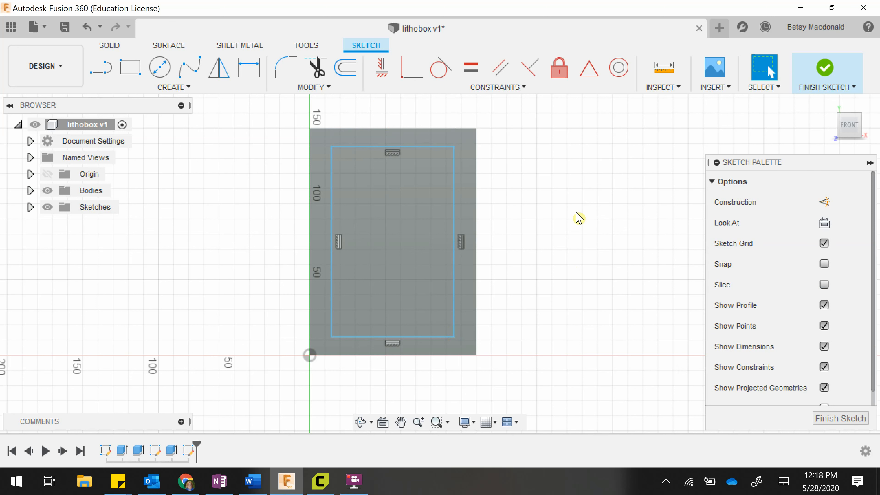
pyautogui.hotkey('ctrl', 'z')
# - Sketch a rectangle 85 mm wide and 124 mm high inside the block's front face
pyautogui.click(130, 68)
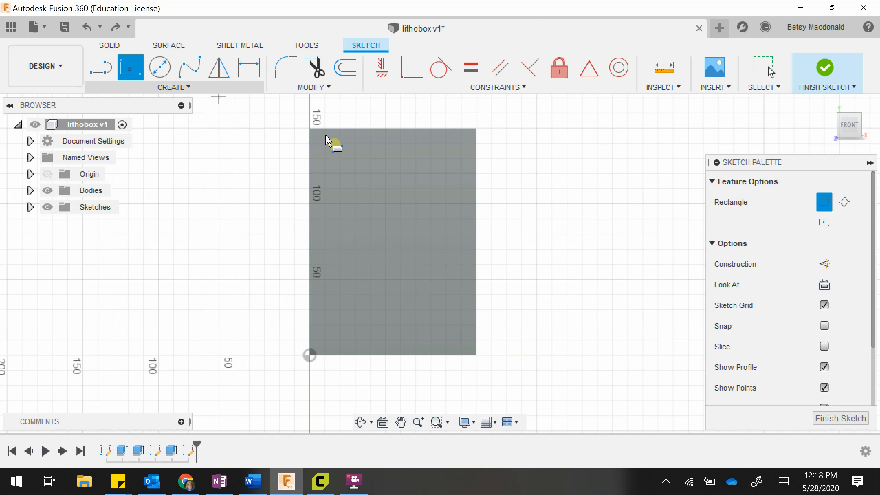
pyautogui.click(332, 149)
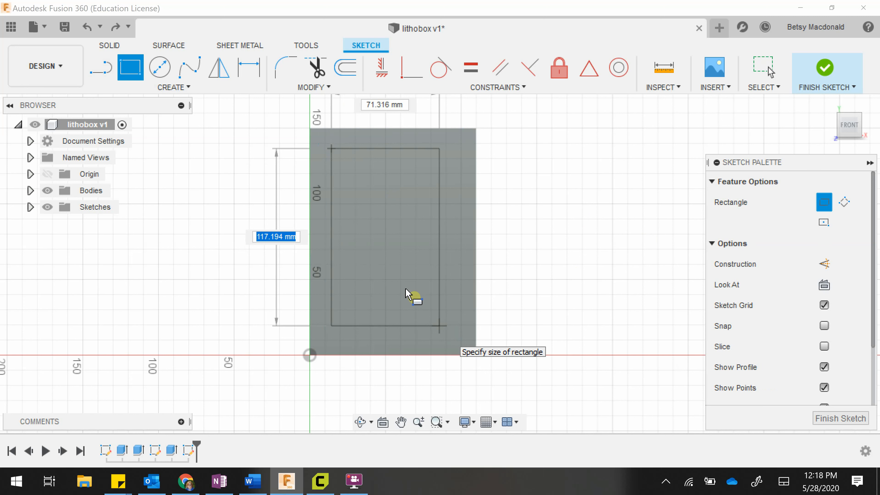
pyautogui.press('Tab')
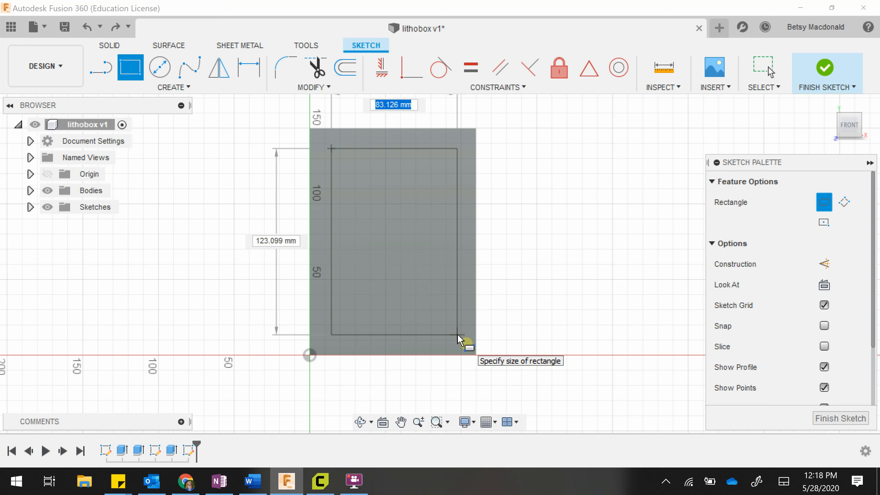
pyautogui.write('85')
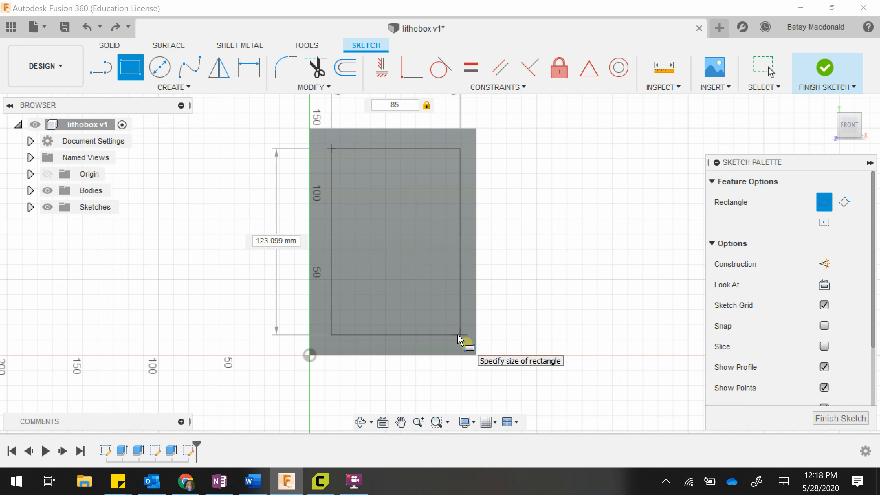
pyautogui.press('Tab')
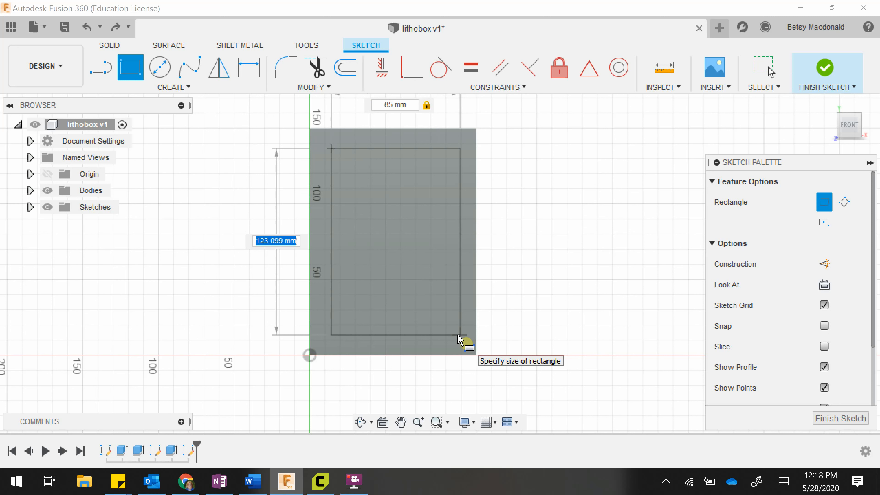
pyautogui.write('12')
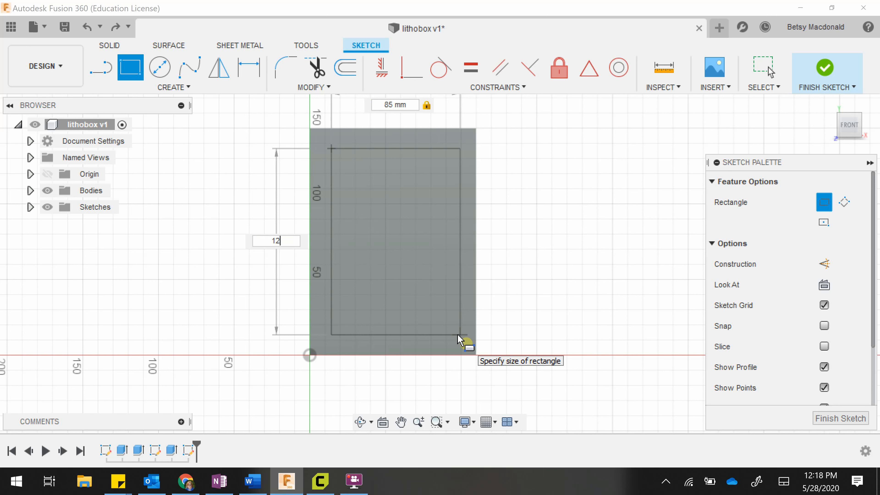
pyautogui.write('4')
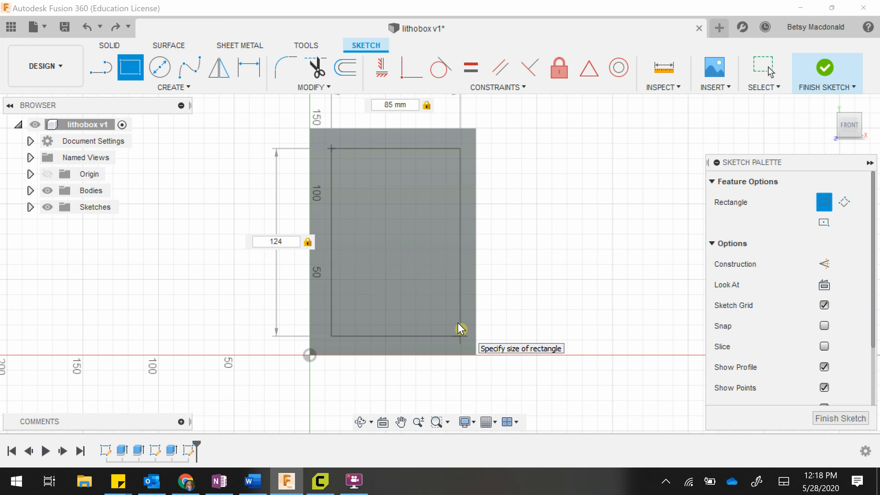
pyautogui.press('Return')
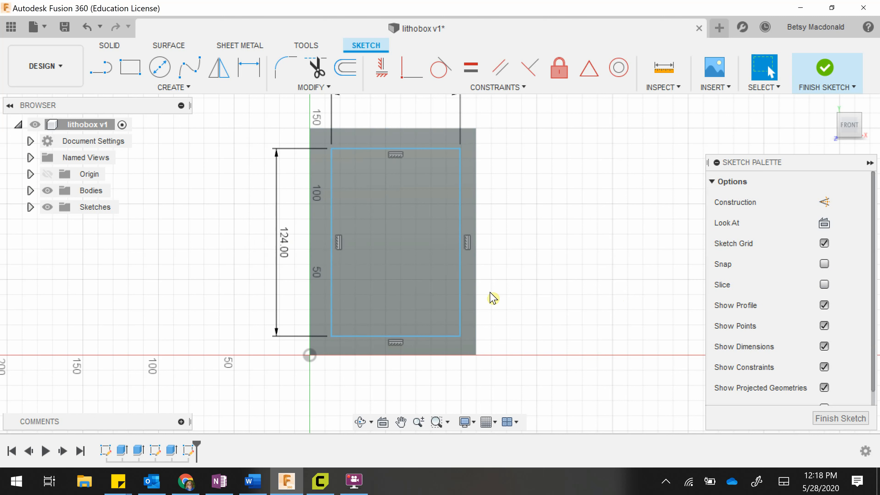
# - Move the whole rectangle -2 mm along X on the front face, and finish the sketch
pyautogui.doubleClick(460, 312)
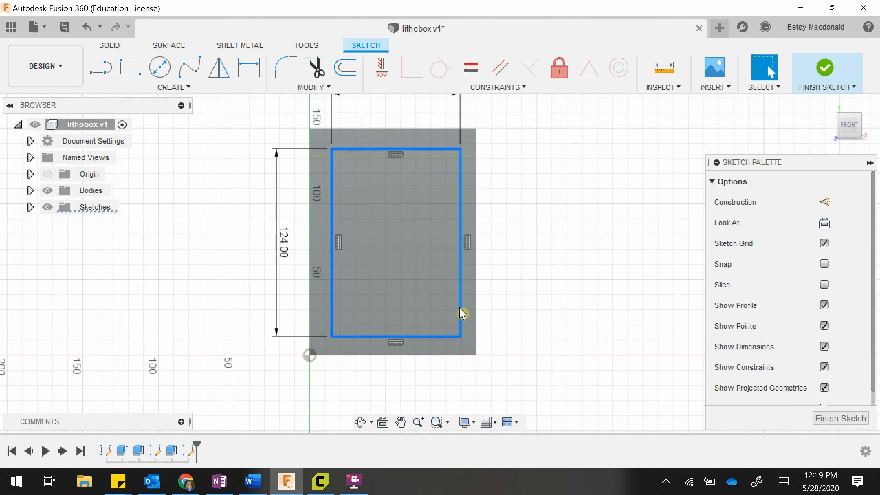
pyautogui.rightClick(460, 311)
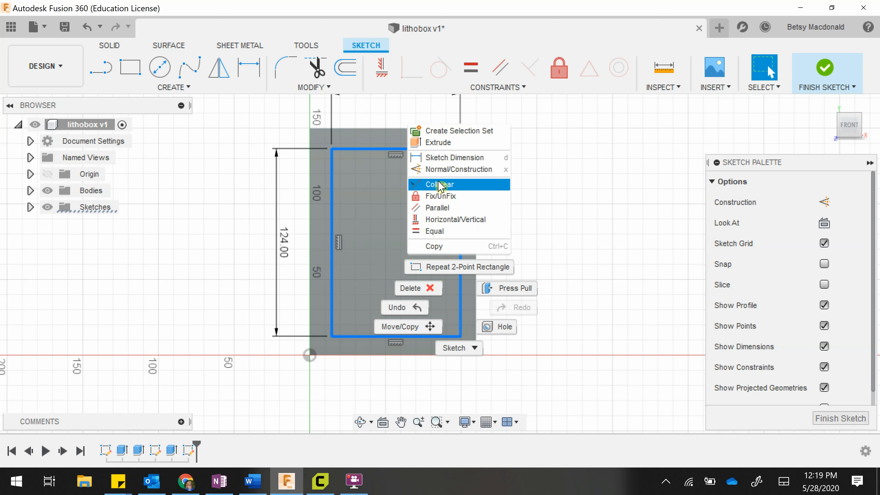
pyautogui.click(416, 327)
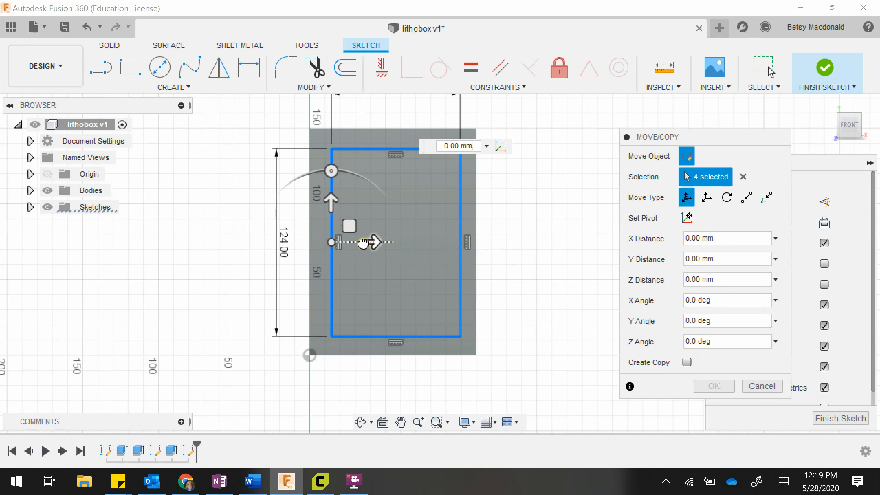
pyautogui.moveTo(371, 242)
pyautogui.mouseDown()
pyautogui.moveTo(360, 242)
pyautogui.moveTo(371, 242)
pyautogui.mouseUp()
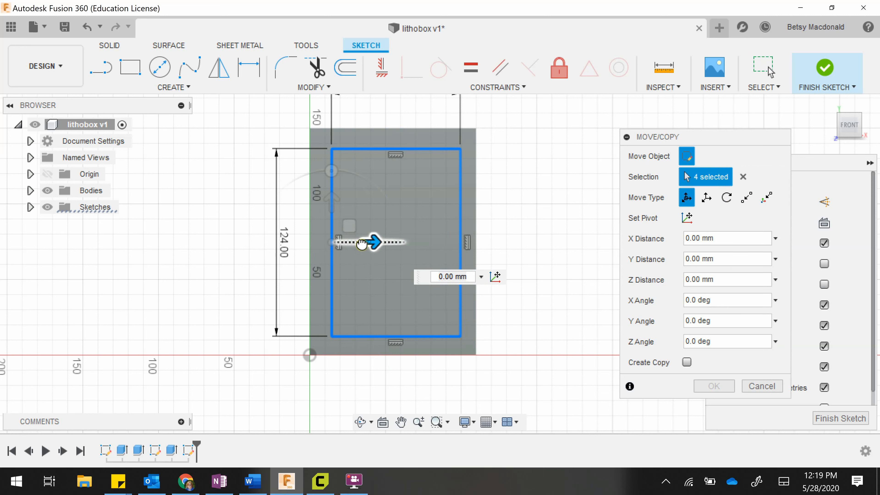
pyautogui.moveTo(361, 244); pyautogui.dragTo(358, 244)
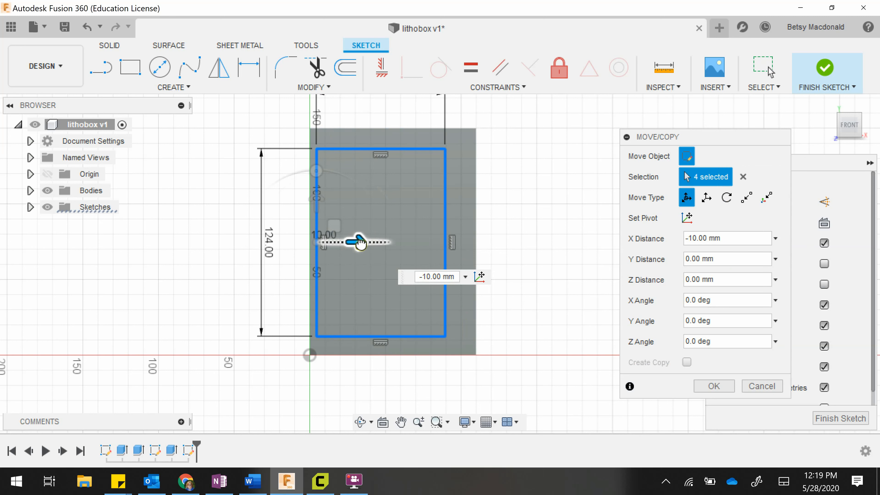
pyautogui.doubleClick(428, 277)
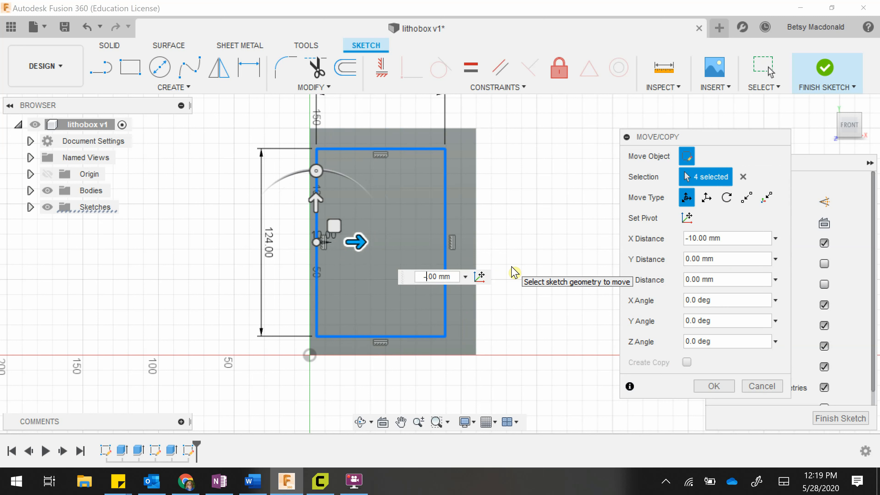
pyautogui.write('7')
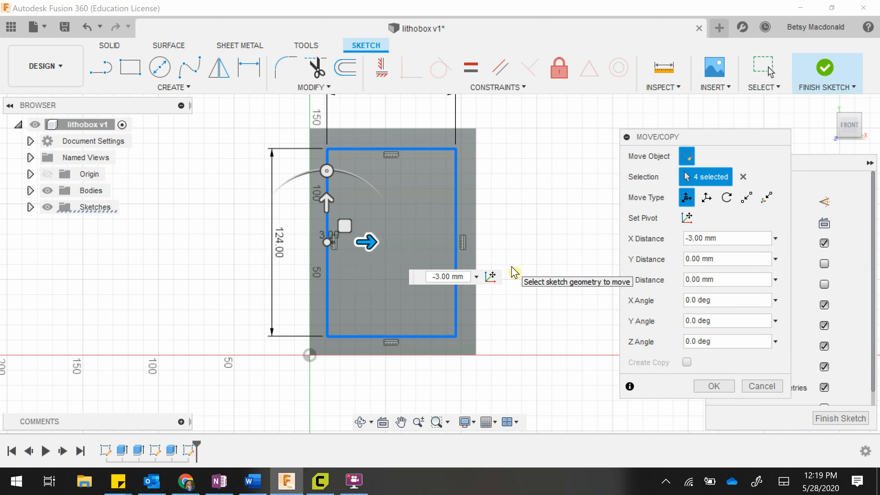
pyautogui.write('2')
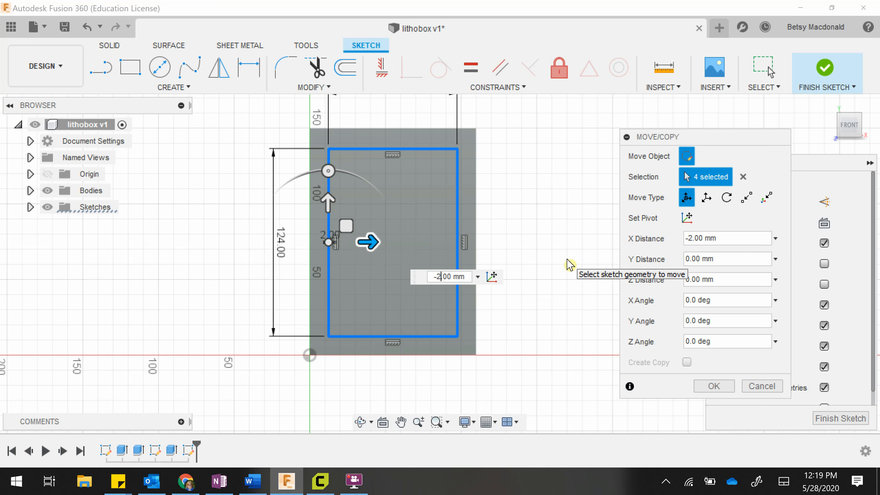
pyautogui.press('Return')
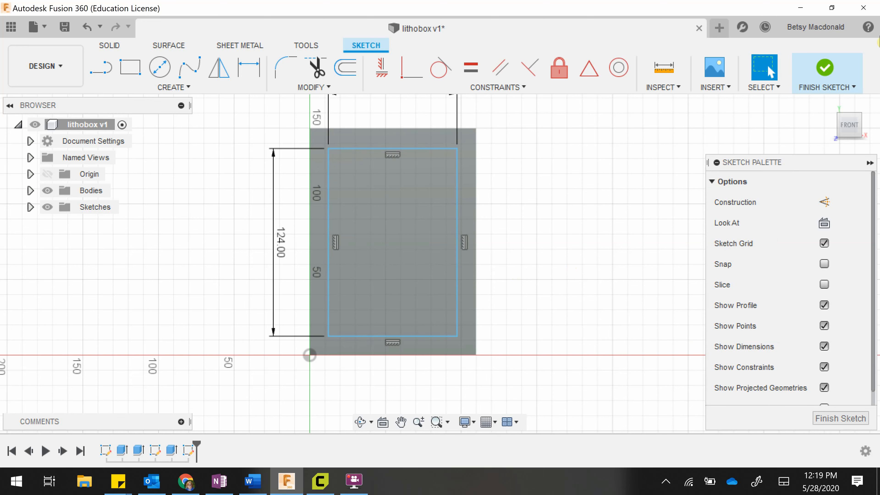
pyautogui.click(825, 75)
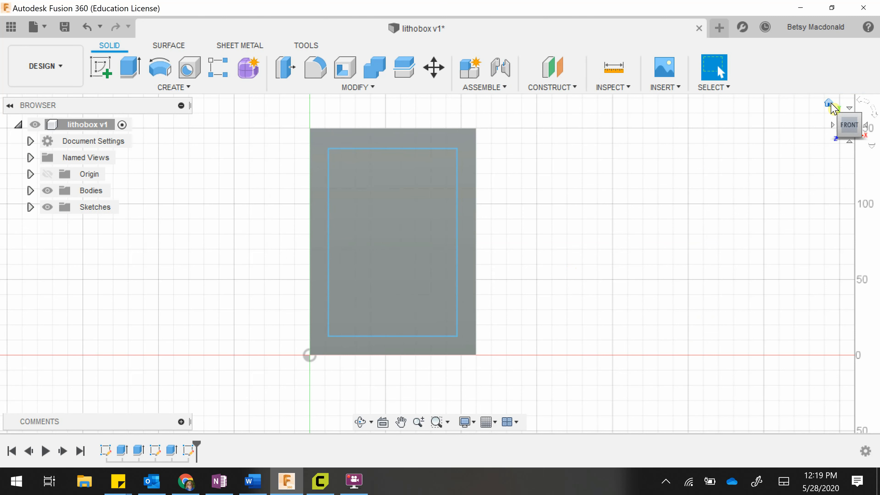
# - Extrude the front-face rectangle 40 mm into the block as a cut, leaving the back wall closed
pyautogui.click(830, 104)
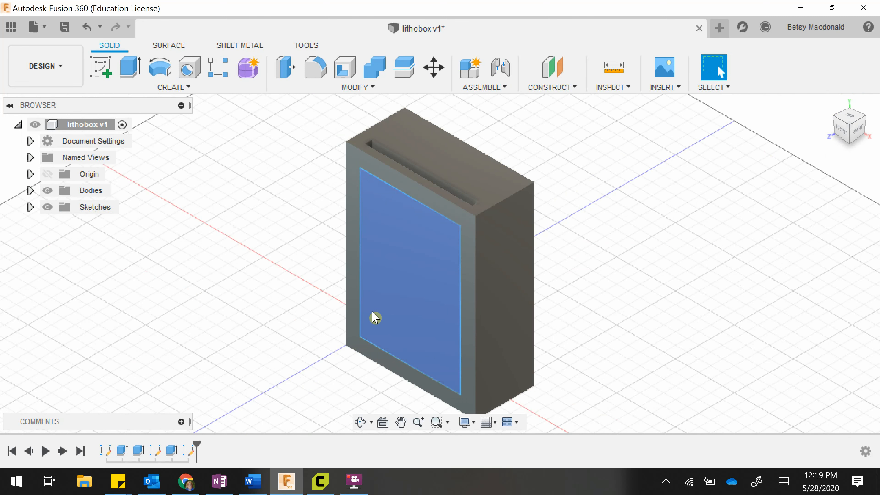
pyautogui.click(130, 69)
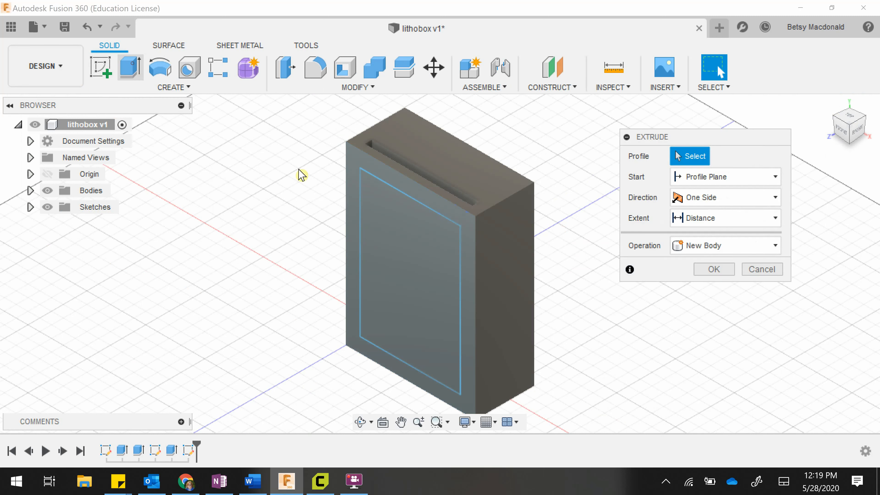
pyautogui.click(399, 259)
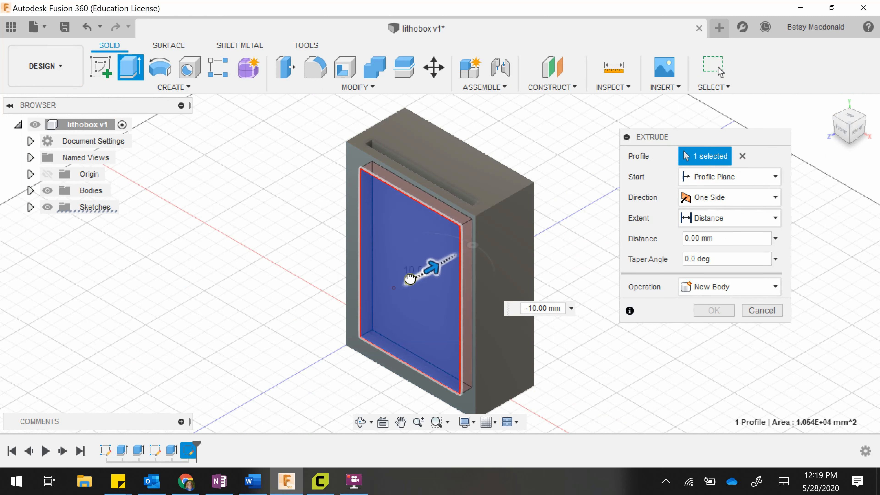
pyautogui.moveTo(409, 278); pyautogui.dragTo(446, 250)
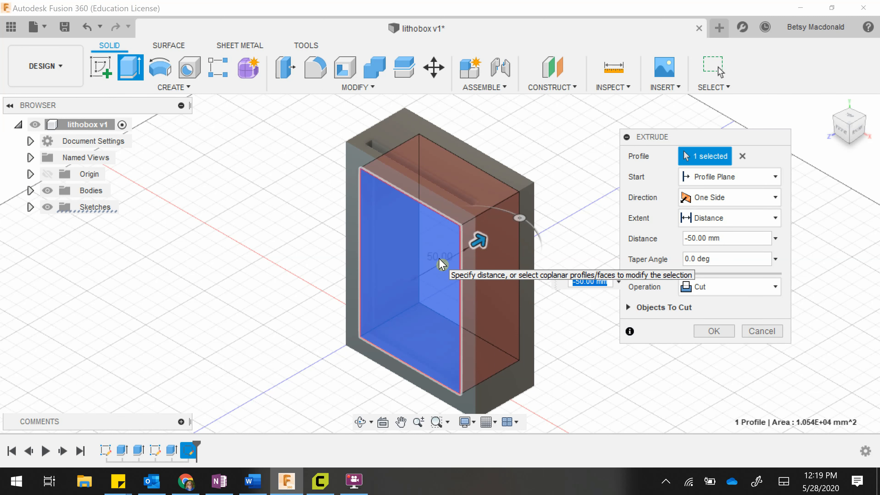
pyautogui.moveTo(851, 122)
pyautogui.mouseDown()
pyautogui.moveTo(813, 158)
pyautogui.moveTo(847, 136)
pyautogui.moveTo(839, 146)
pyautogui.mouseUp()
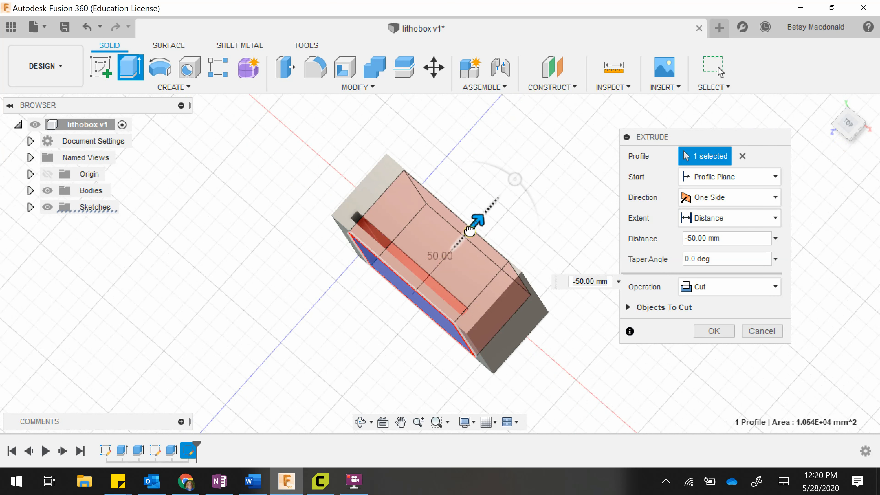
pyautogui.moveTo(477, 221); pyautogui.dragTo(468, 232)
pyautogui.click(695, 238)
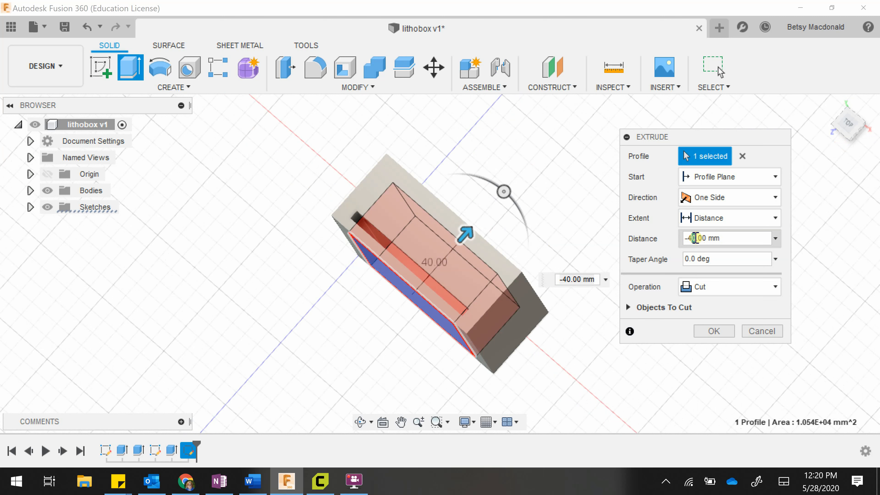
pyautogui.press('Return')
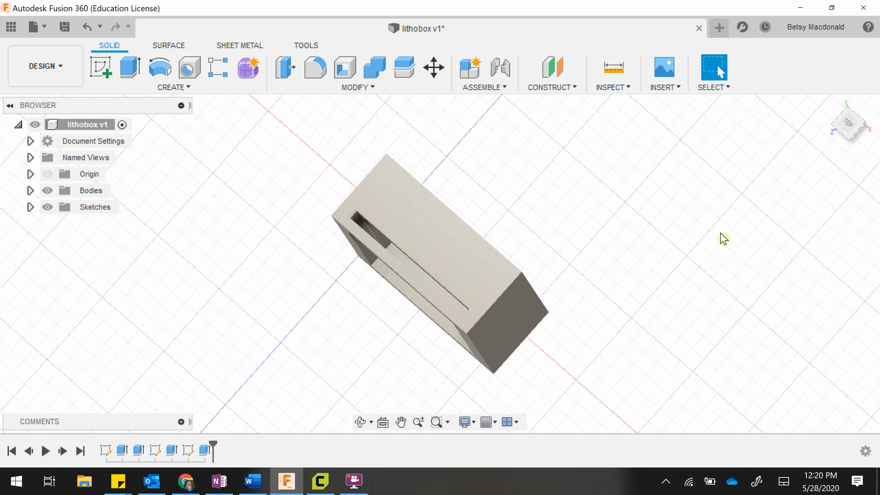
# - Inspect the front opening and start a new sketch on the block's large back face
pyautogui.moveTo(855, 122)
pyautogui.mouseDown()
pyautogui.moveTo(849, 104)
pyautogui.moveTo(828, 98)
pyautogui.moveTo(848, 64)
pyautogui.mouseUp()
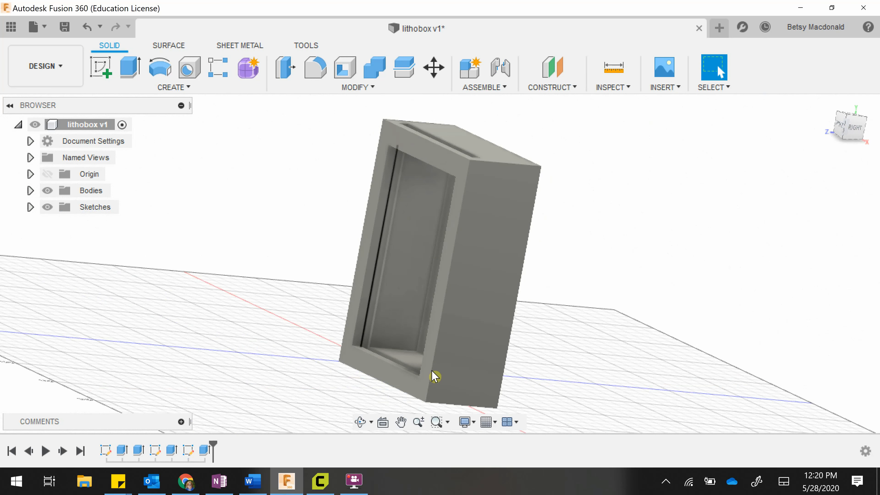
pyautogui.moveTo(852, 132)
pyautogui.mouseDown()
pyautogui.moveTo(760, 149)
pyautogui.moveTo(795, 228)
pyautogui.mouseUp()
pyautogui.moveTo(846, 121); pyautogui.dragTo(855, 109)
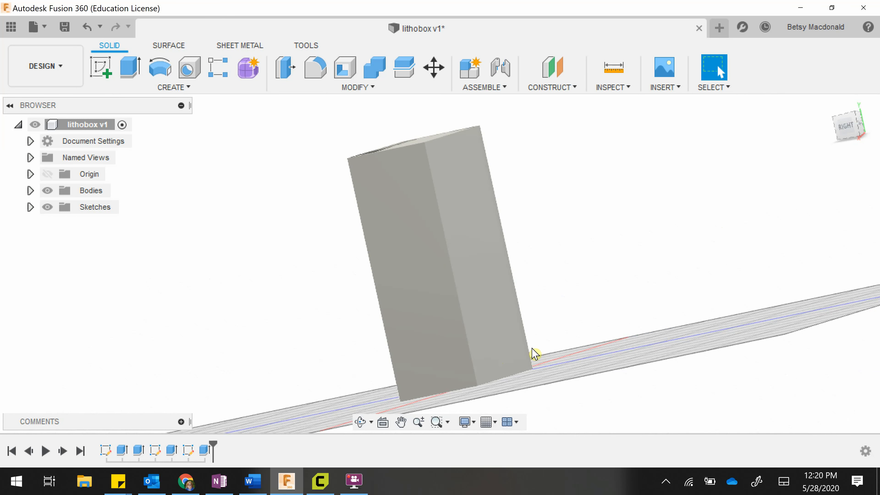
pyautogui.moveTo(859, 144); pyautogui.dragTo(839, 135)
pyautogui.click(100, 67)
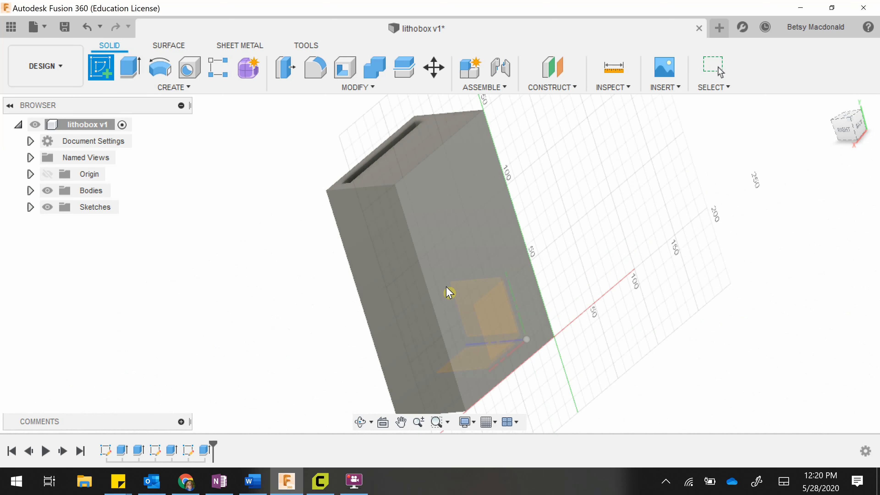
pyautogui.click(472, 250)
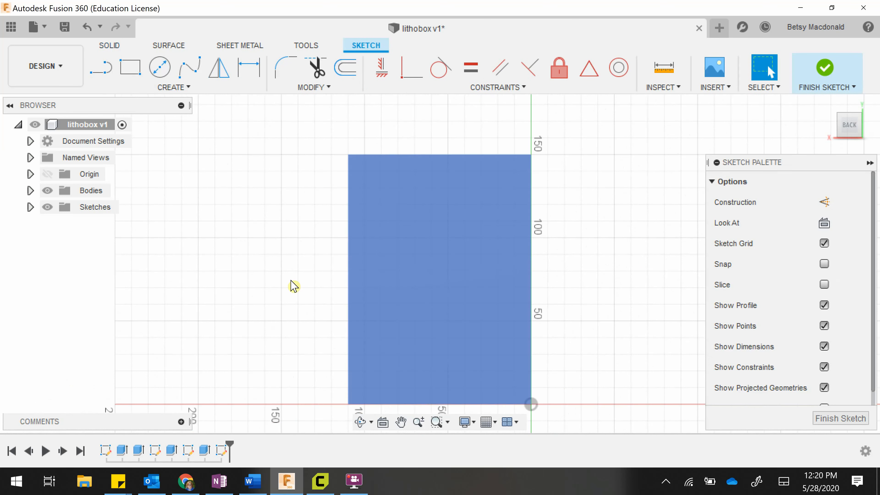
pyautogui.click(138, 76)
pyautogui.click(400, 373)
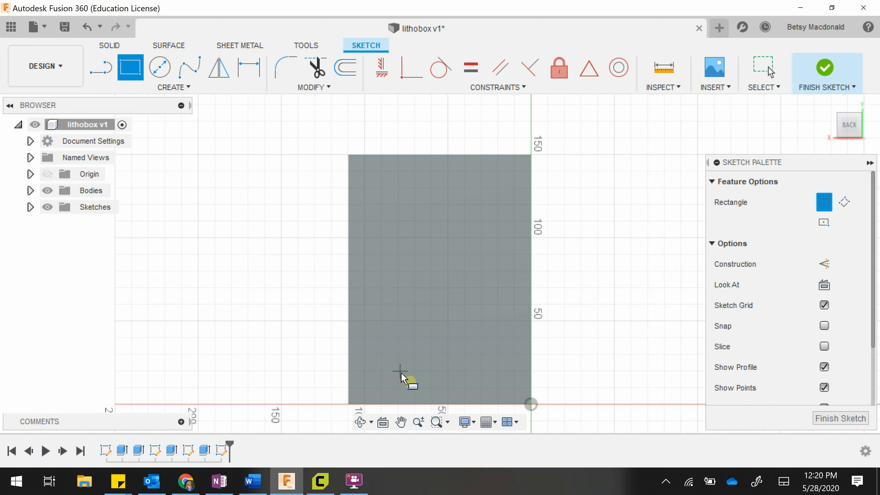
pyautogui.click(494, 389)
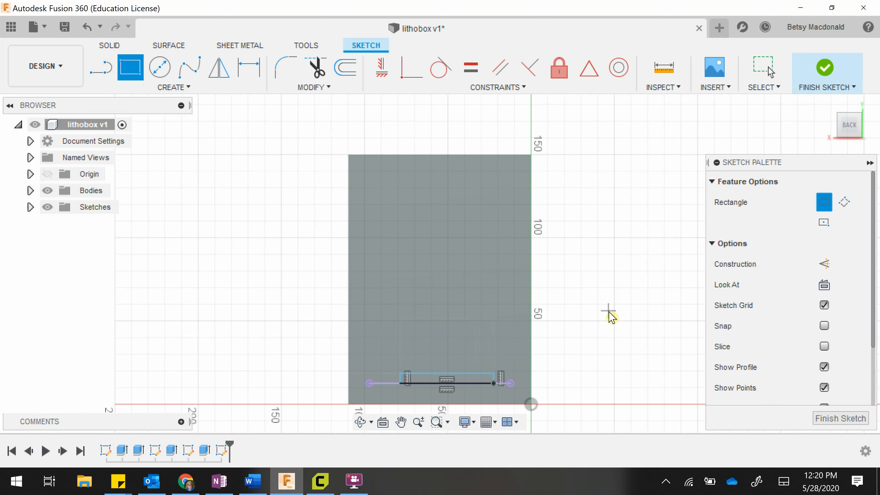
pyautogui.press('Escape')
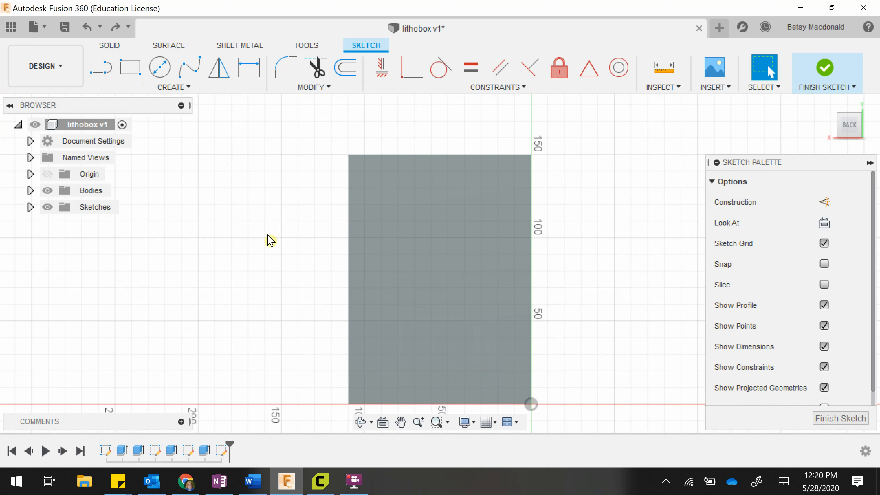
# - Sketch a rectangle 25 mm wide and about 10.5 mm high near the lower edge of the block's back face
pyautogui.click(130, 67)
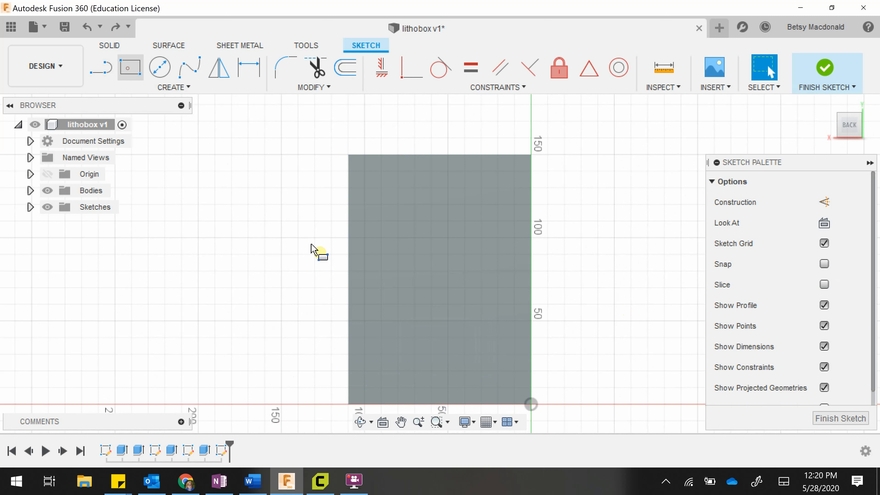
pyautogui.click(403, 365)
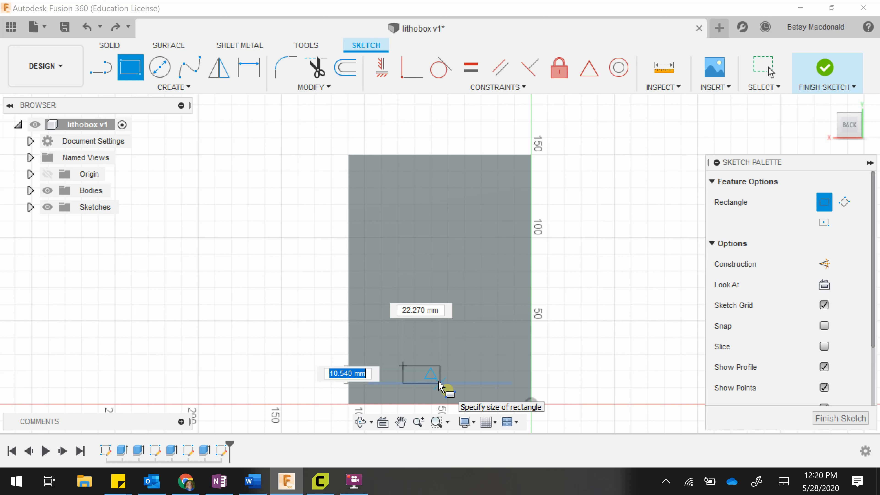
pyautogui.press('Tab')
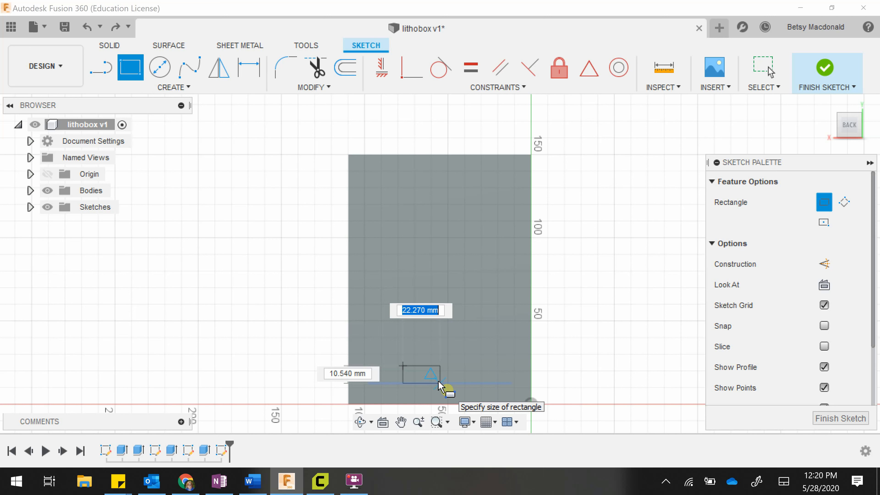
pyautogui.write('25')
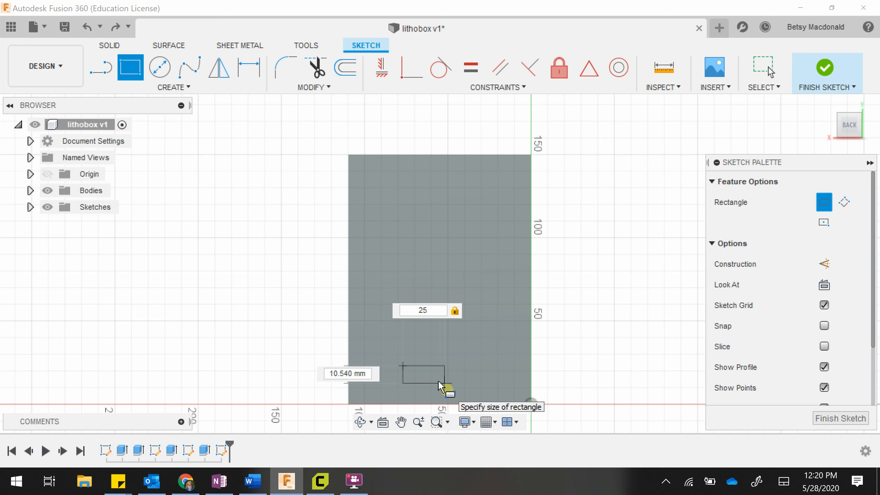
pyautogui.press('Return')
pyautogui.press('Escape')
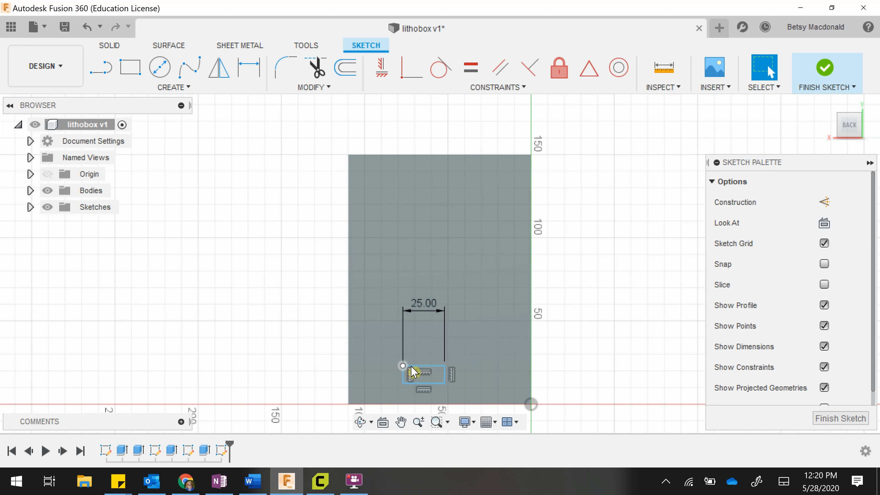
# - Move the whole 25 mm wide rectangle horizontally toward the middle of the back face, and finish the sketch
pyautogui.click(413, 366)
pyautogui.moveTo(412, 366); pyautogui.dragTo(403, 371)
pyautogui.click(431, 372)
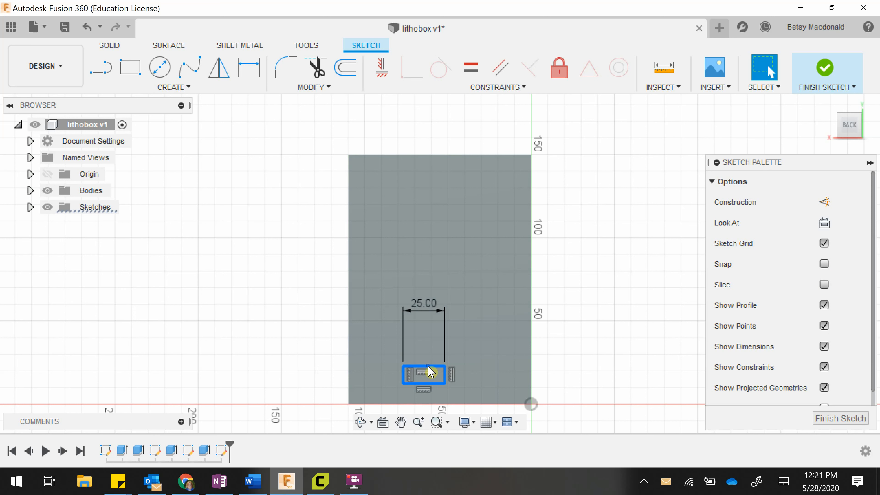
pyautogui.rightClick(430, 372)
pyautogui.click(367, 383)
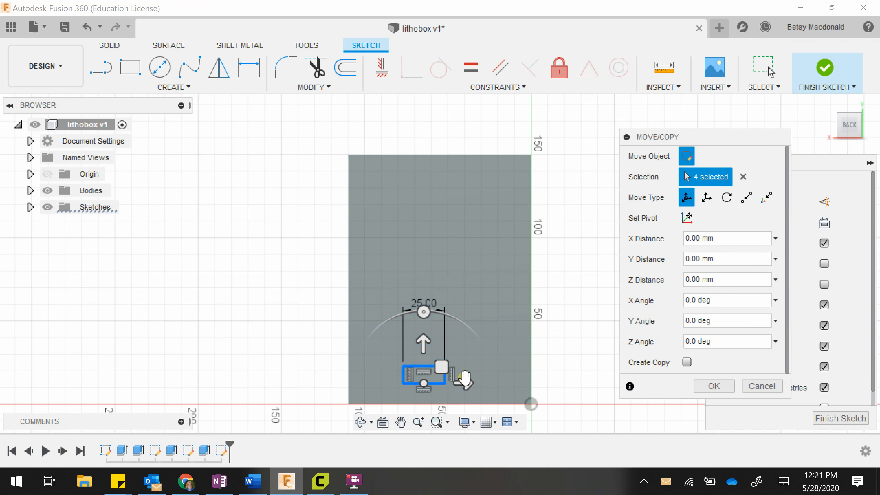
pyautogui.moveTo(464, 379); pyautogui.dragTo(483, 381)
pyautogui.press('Return')
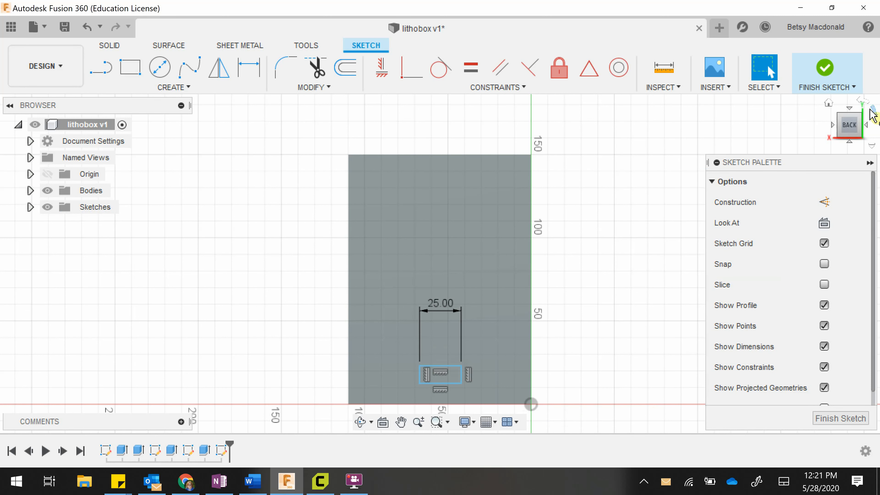
pyautogui.click(829, 104)
pyautogui.click(825, 68)
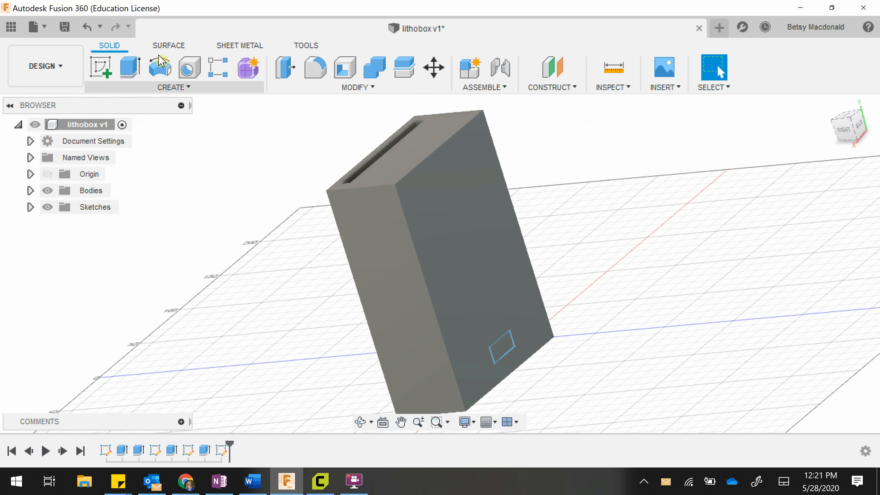
# - Extrude the small back-face rectangle -10 mm as a cut through the back wall into the cavity
pyautogui.press('e')
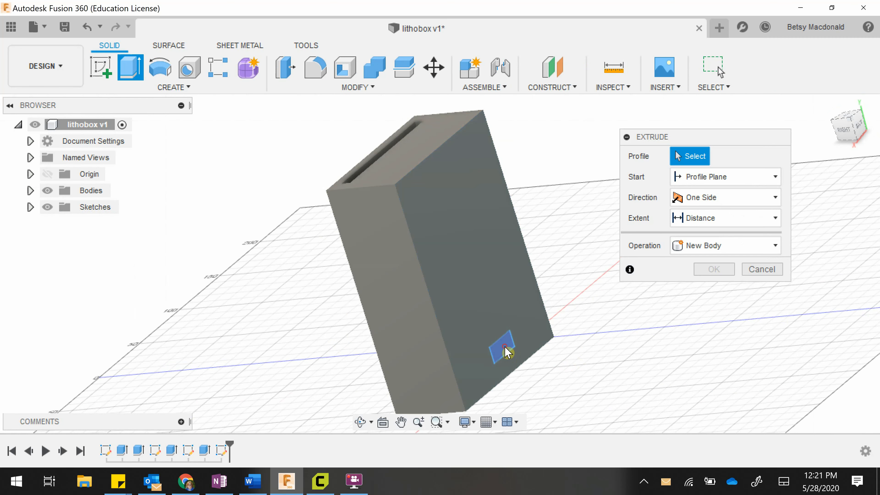
pyautogui.click(506, 348)
pyautogui.moveTo(508, 347); pyautogui.dragTo(485, 350)
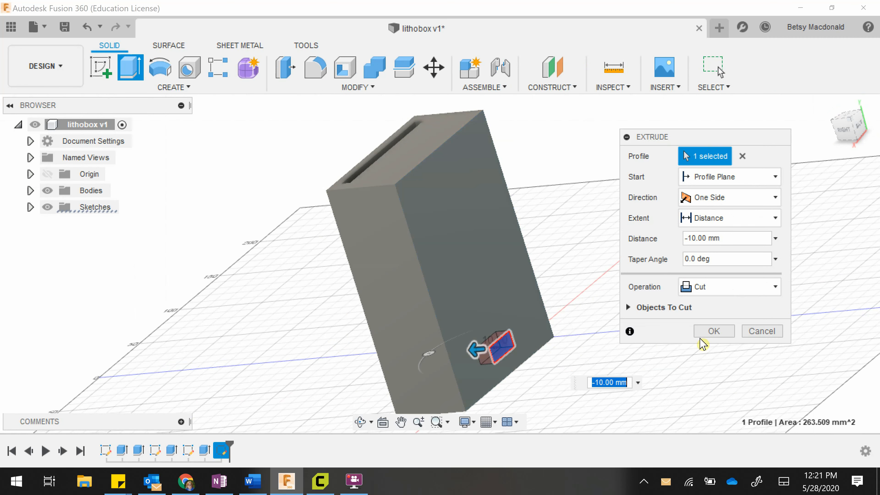
pyautogui.click(713, 331)
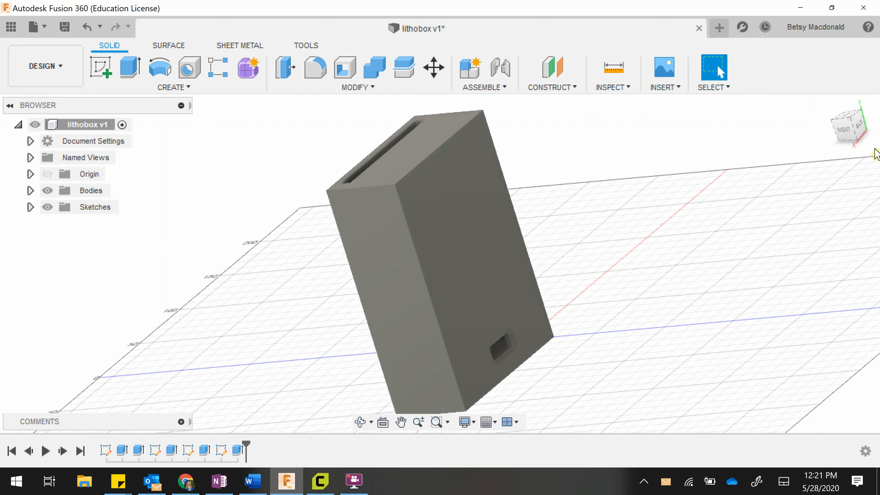
pyautogui.moveTo(875, 152)
pyautogui.keyDown('shift'); pyautogui.mouseDown(button='middle')
pyautogui.moveTo(47, 117)
pyautogui.moveTo(75, 124)
pyautogui.moveTo(79, 139)
pyautogui.mouseUp(button='middle'); pyautogui.keyUp('shift')
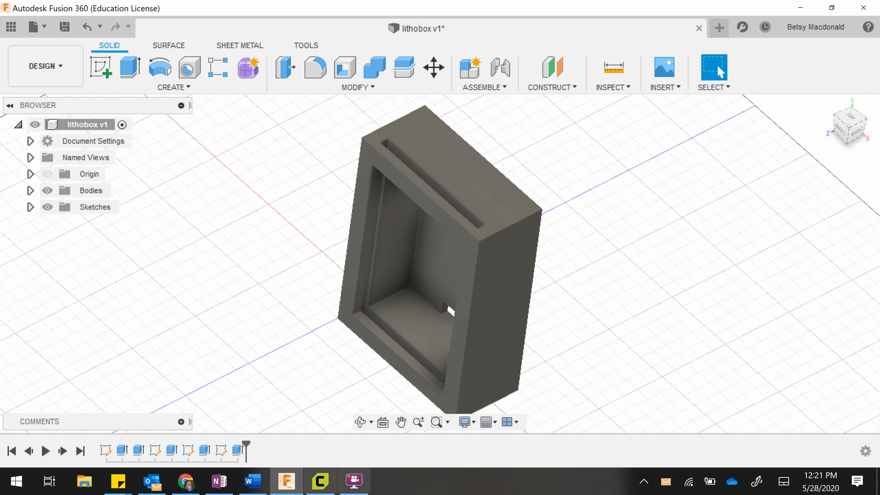
pyautogui.click(320, 481)
pyautogui.click(354, 480)
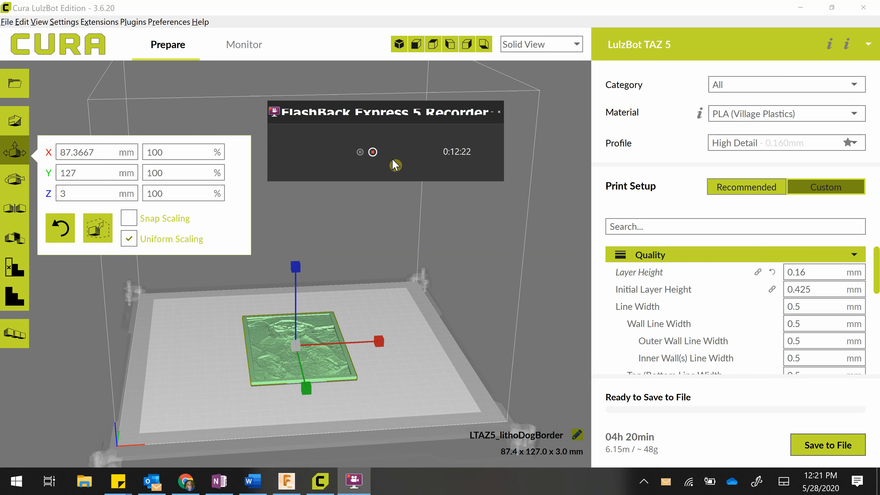